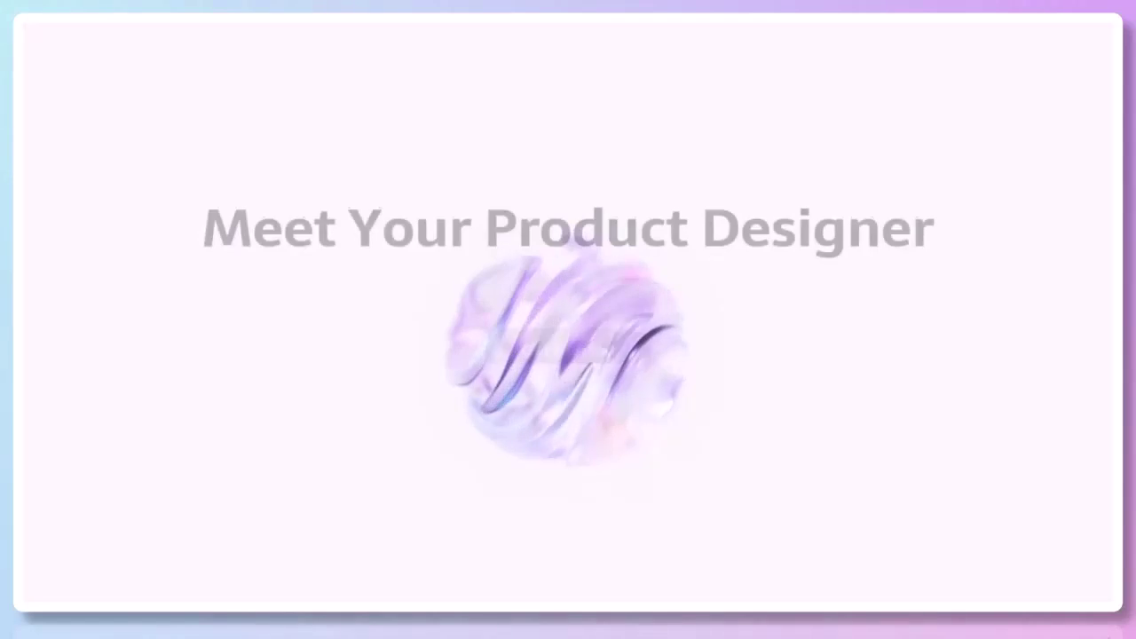
# Step: Paste the prepared snowboarding academy site prompt into Readdy's prompt box
pyautogui.click(595, 348)
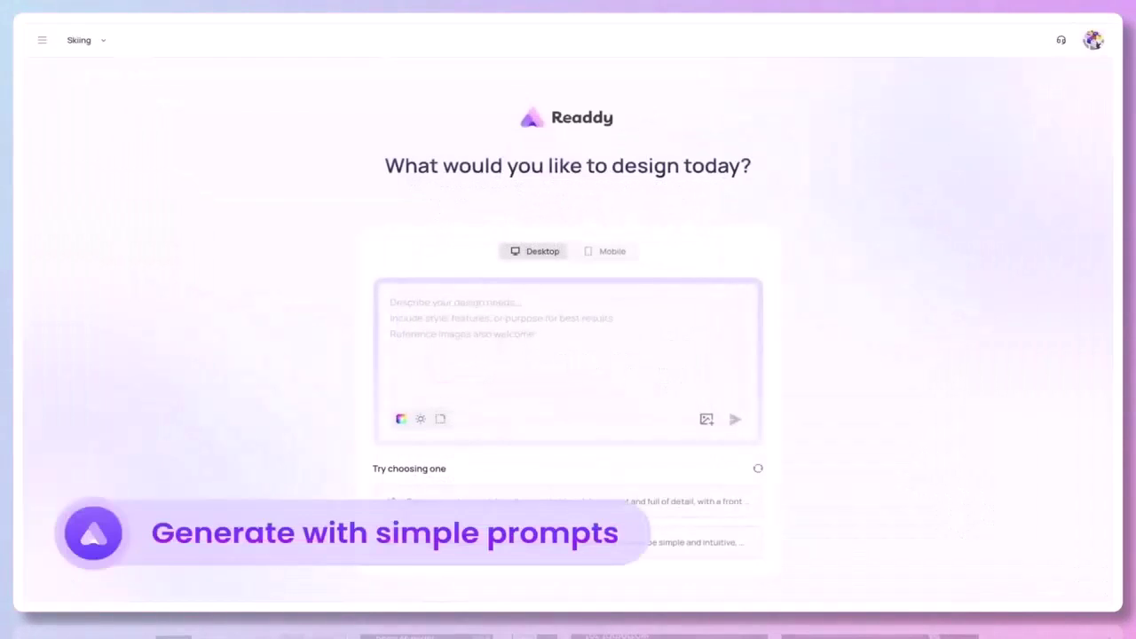
pyautogui.click(486, 328)
pyautogui.hotkey('ctrl', 'v')
# Step: Set the design style to Dark and save it
pyautogui.click(422, 417)
pyautogui.click(452, 229)
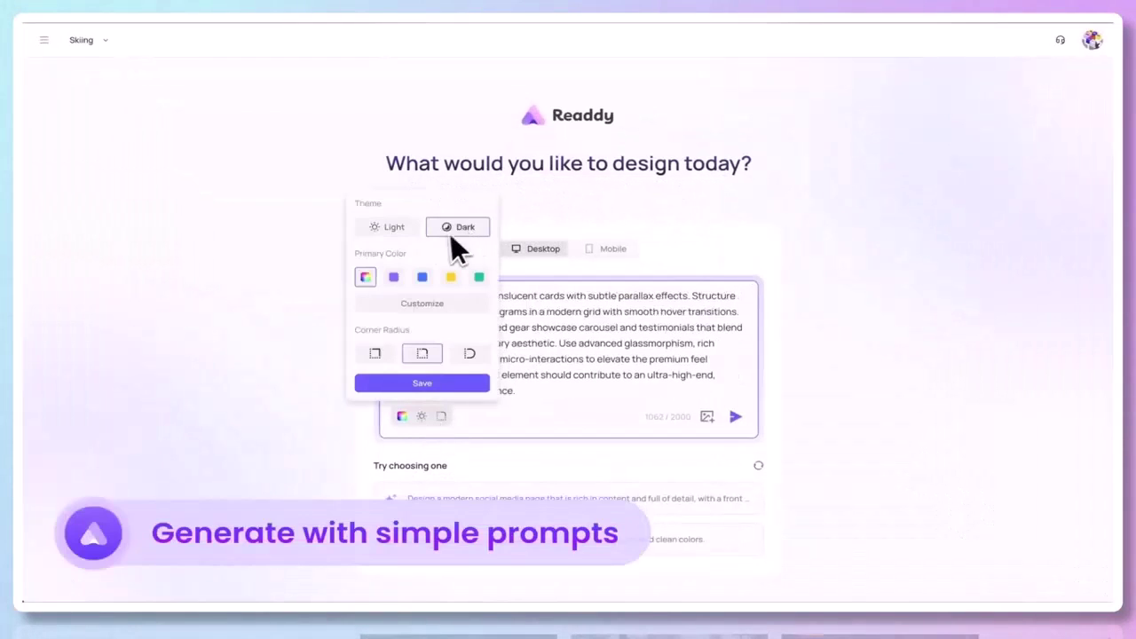
pyautogui.click(435, 382)
# Step: Send the prompt, generate the dark snowboarding academy design, and scroll the preview
pyautogui.click(735, 417)
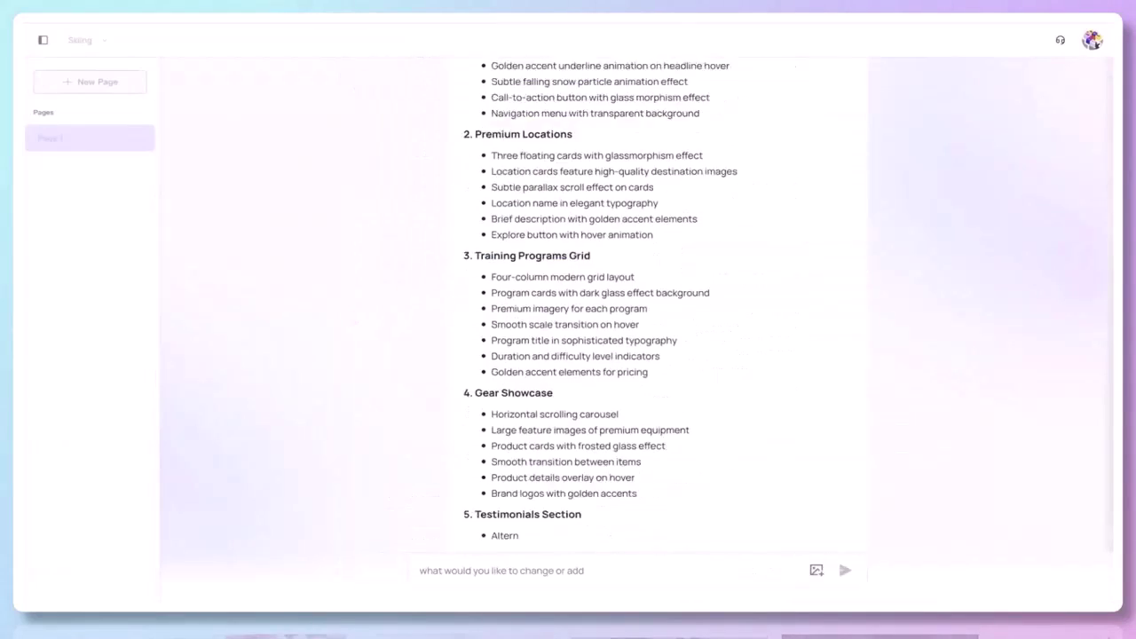
pyautogui.click(708, 478)
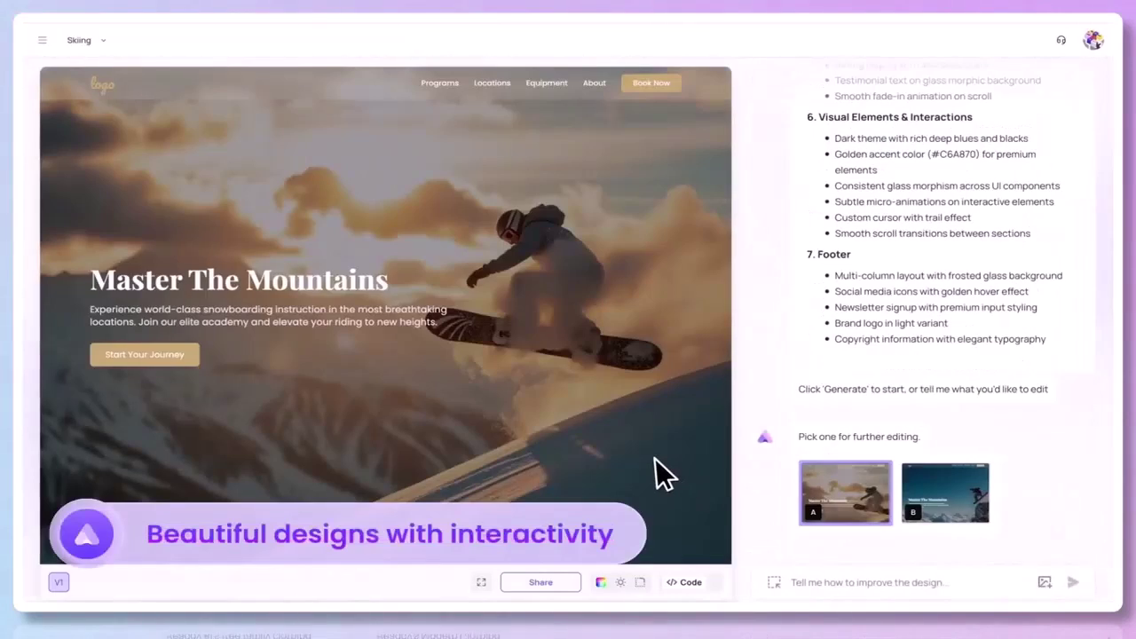
pyautogui.scroll(-5, 654, 459)
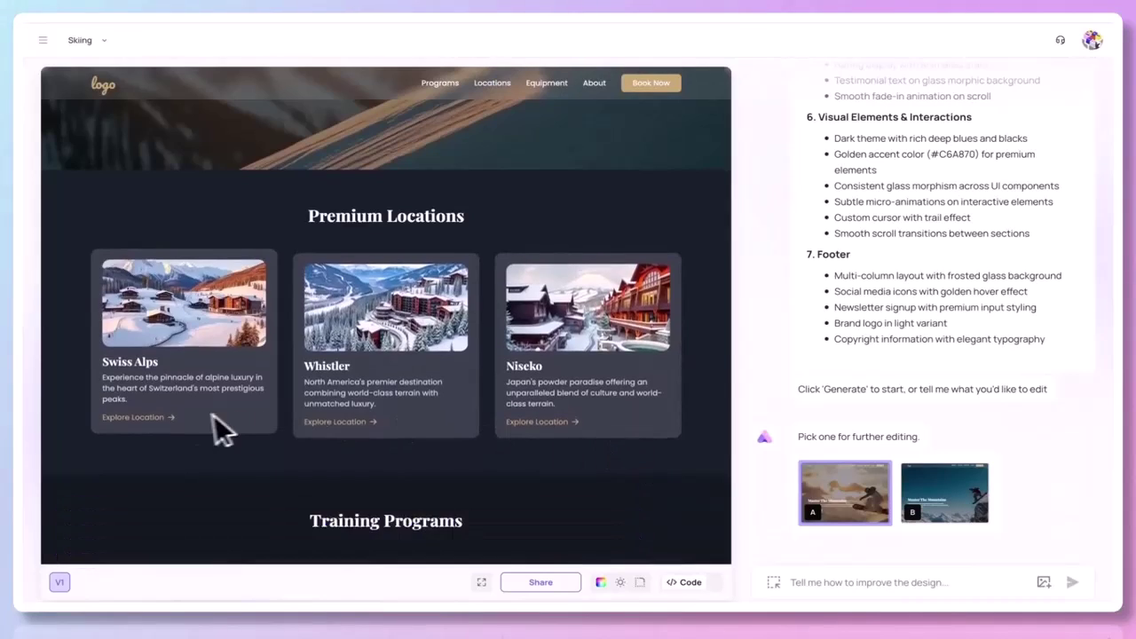
pyautogui.scroll(-3, 541, 488)
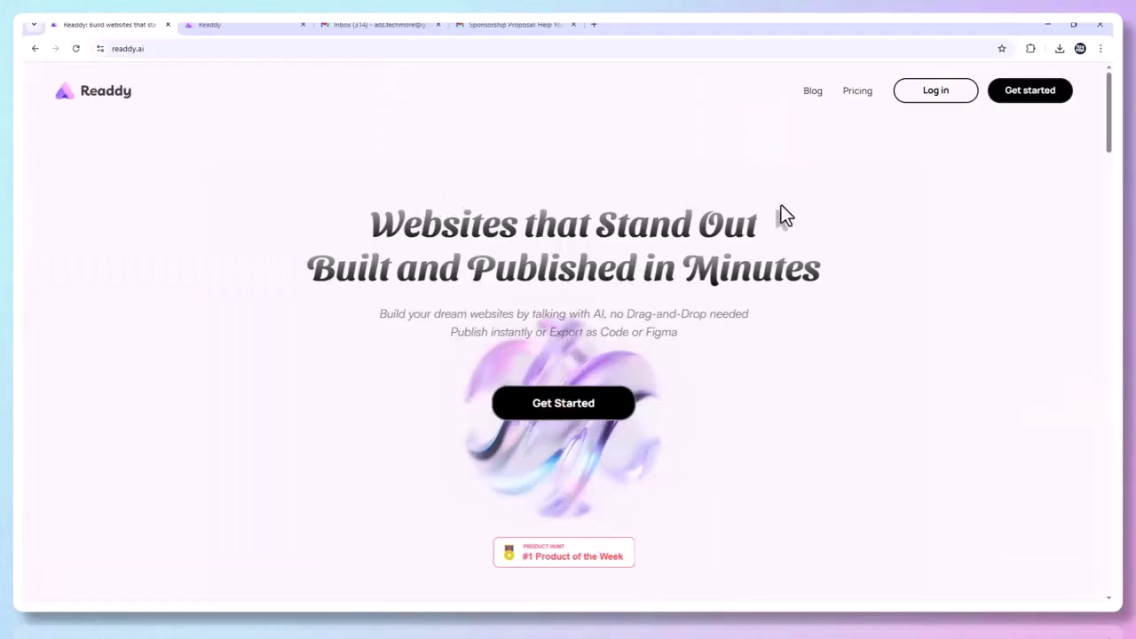
# Step: Sign up for Readdy with a Google account
pyautogui.click(573, 408)
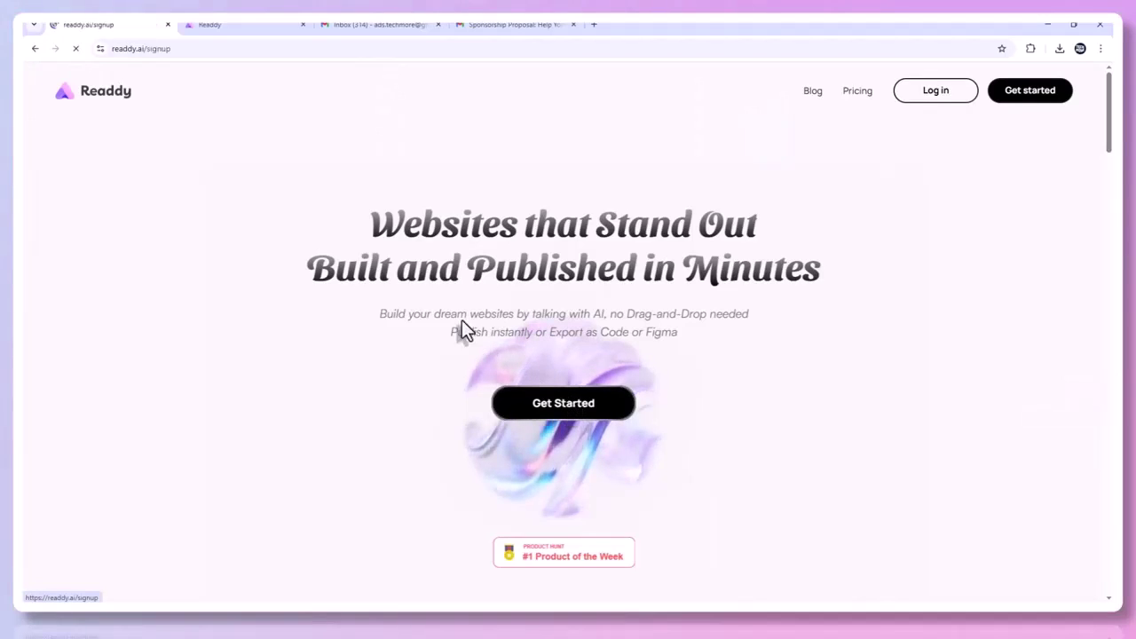
pyautogui.click(288, 27)
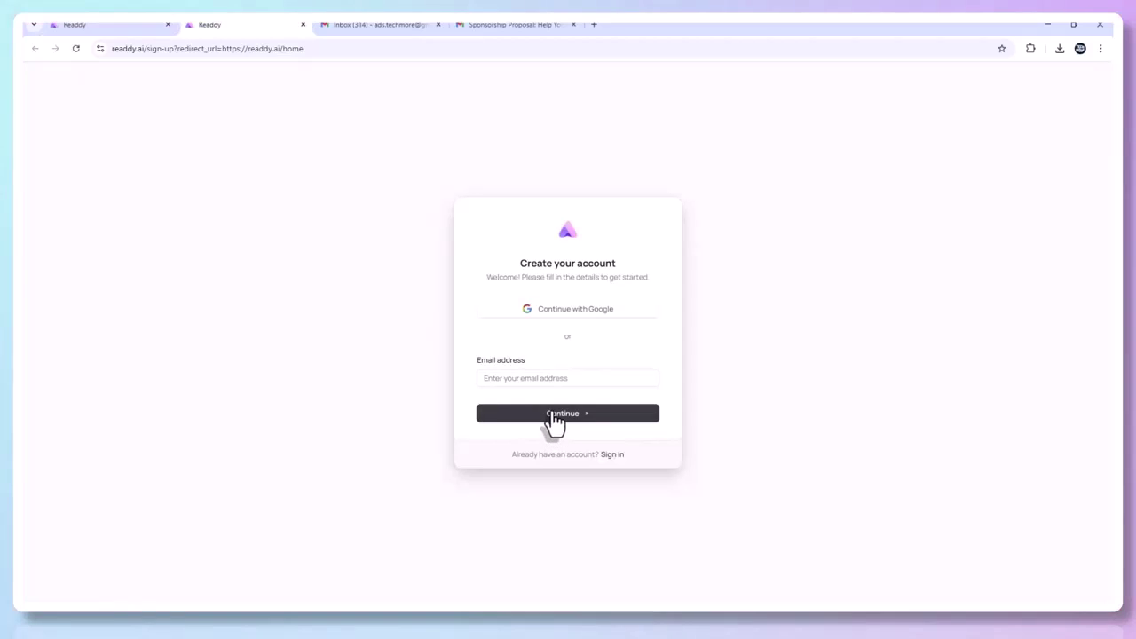
pyautogui.click(564, 309)
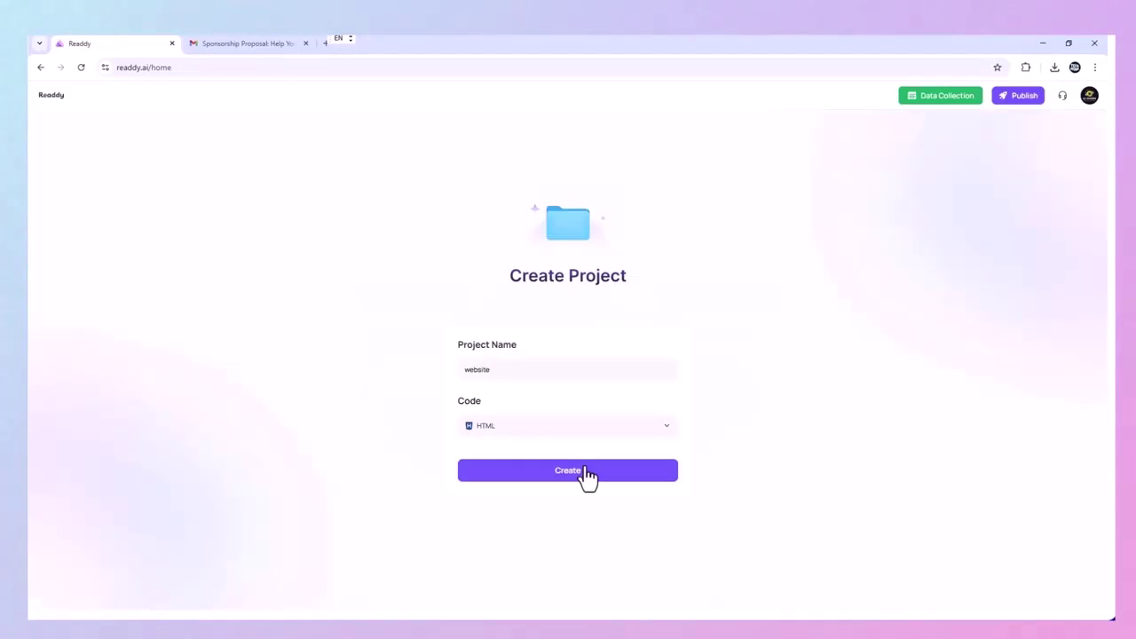
# Step: Create the 'website' project and ready its empty page prompt with the Desktop target
pyautogui.click(587, 477)
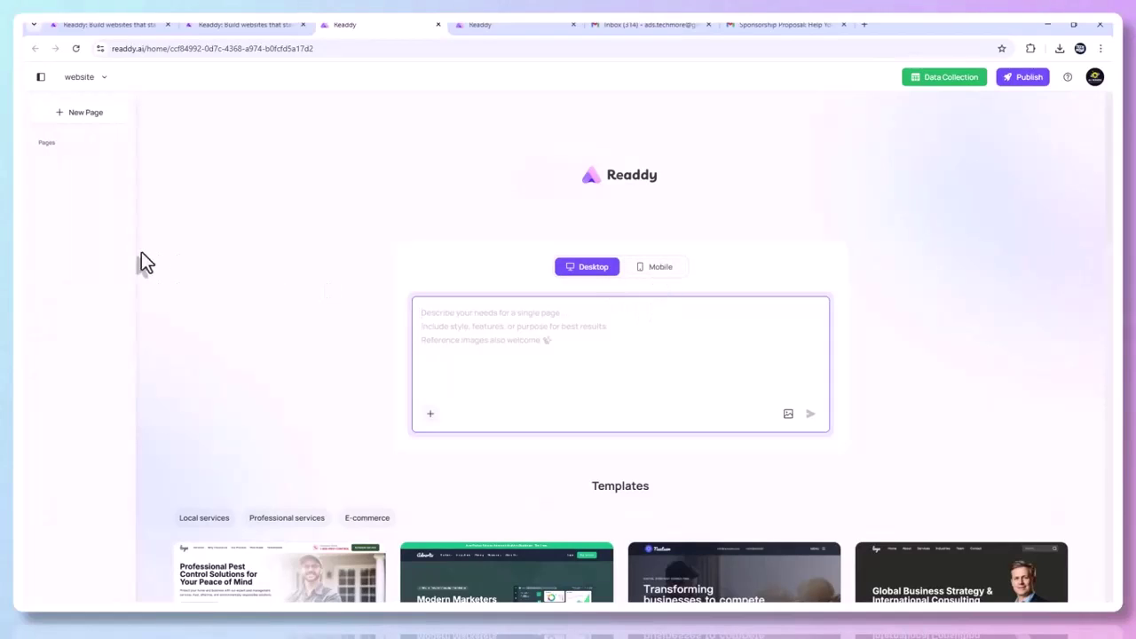
pyautogui.click(65, 121)
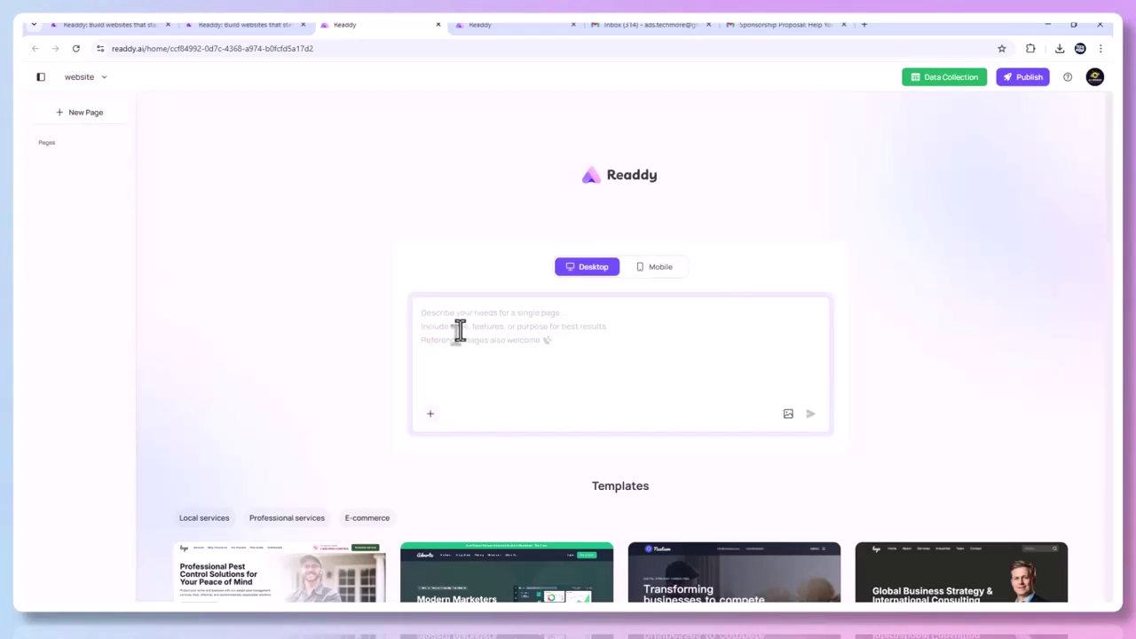
pyautogui.click(518, 346)
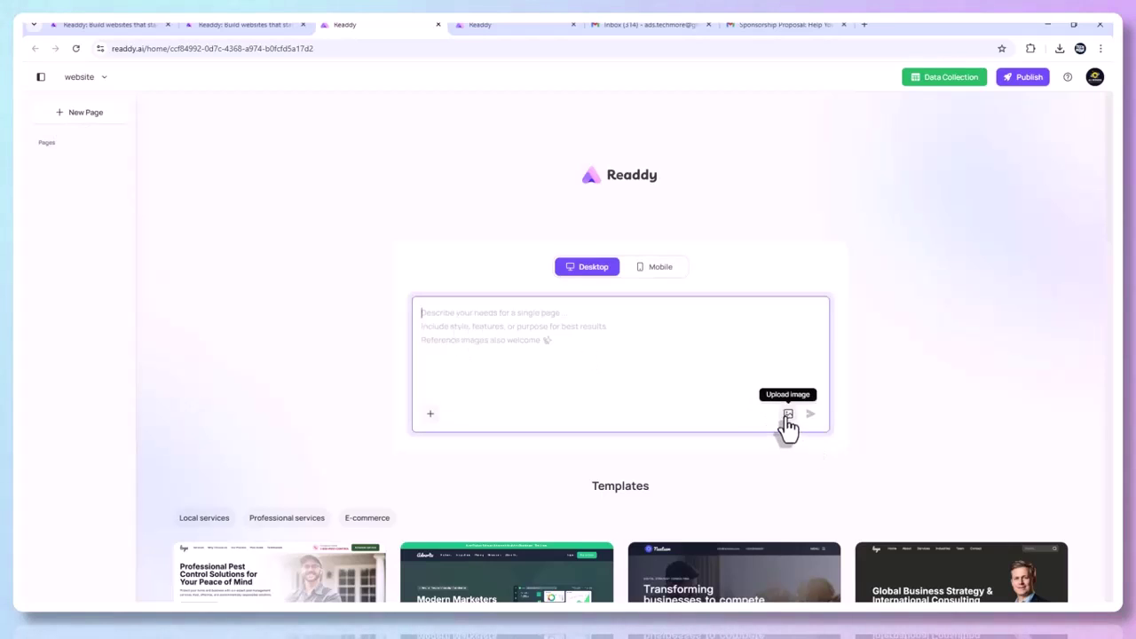
pyautogui.click(660, 270)
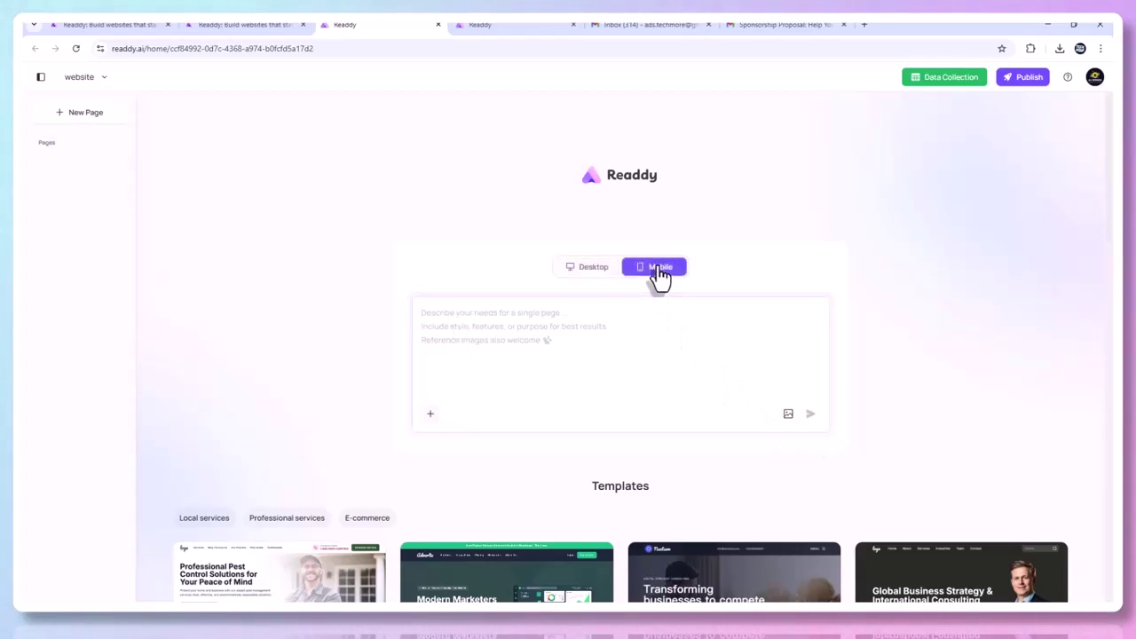
pyautogui.click(591, 271)
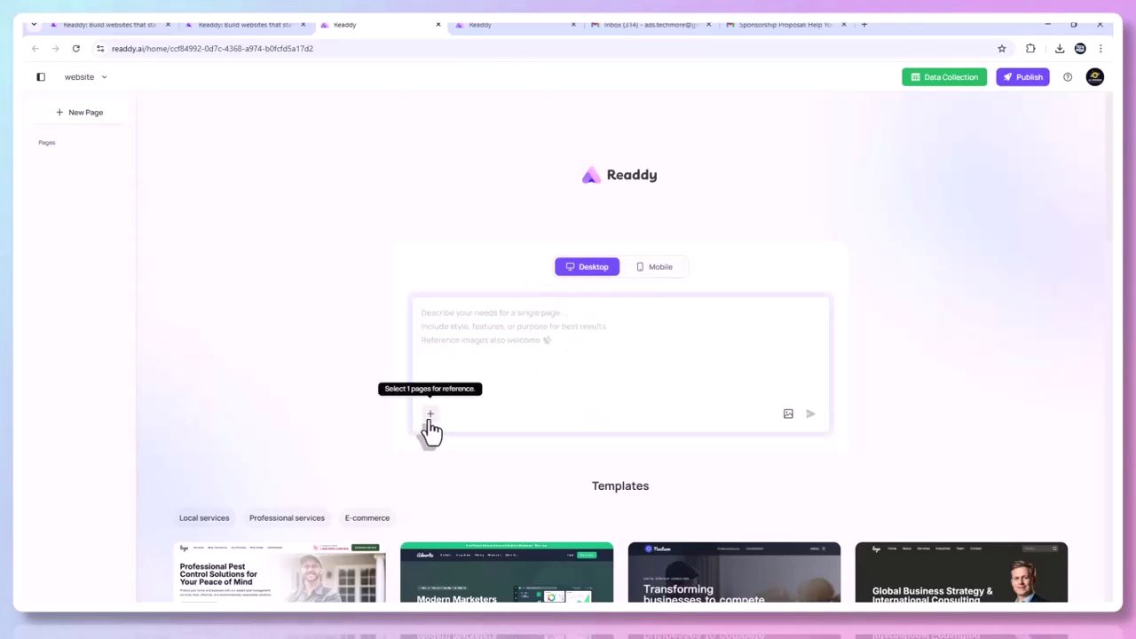
pyautogui.click(477, 355)
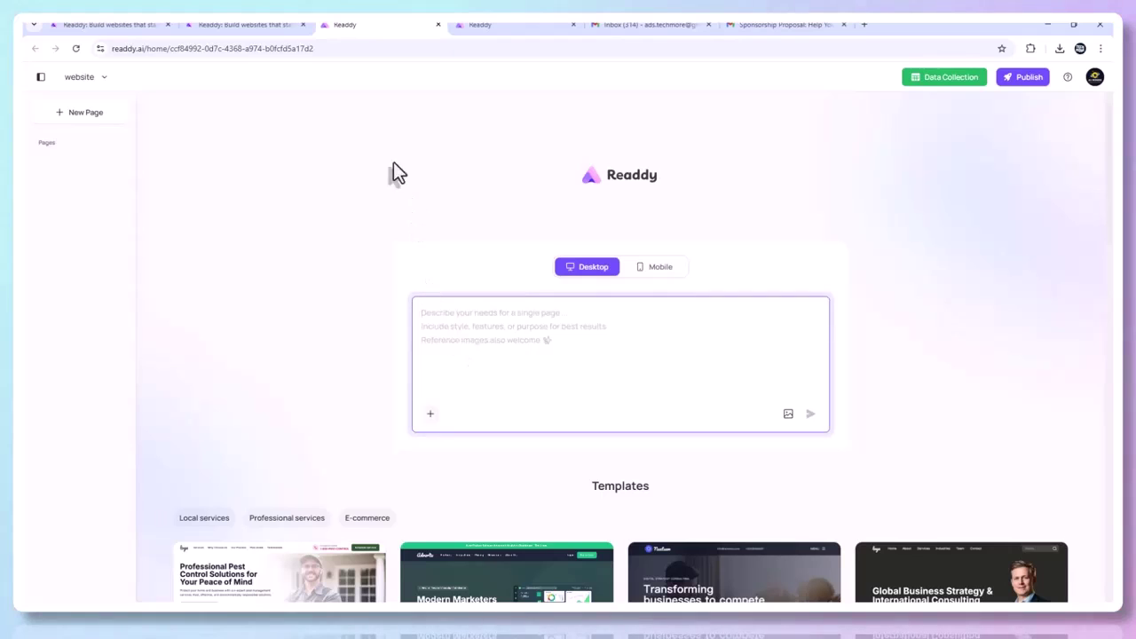
# Step: Paste the pastel UI/UX designer portfolio prompt and send it without attaching an image
pyautogui.rightClick(447, 316)
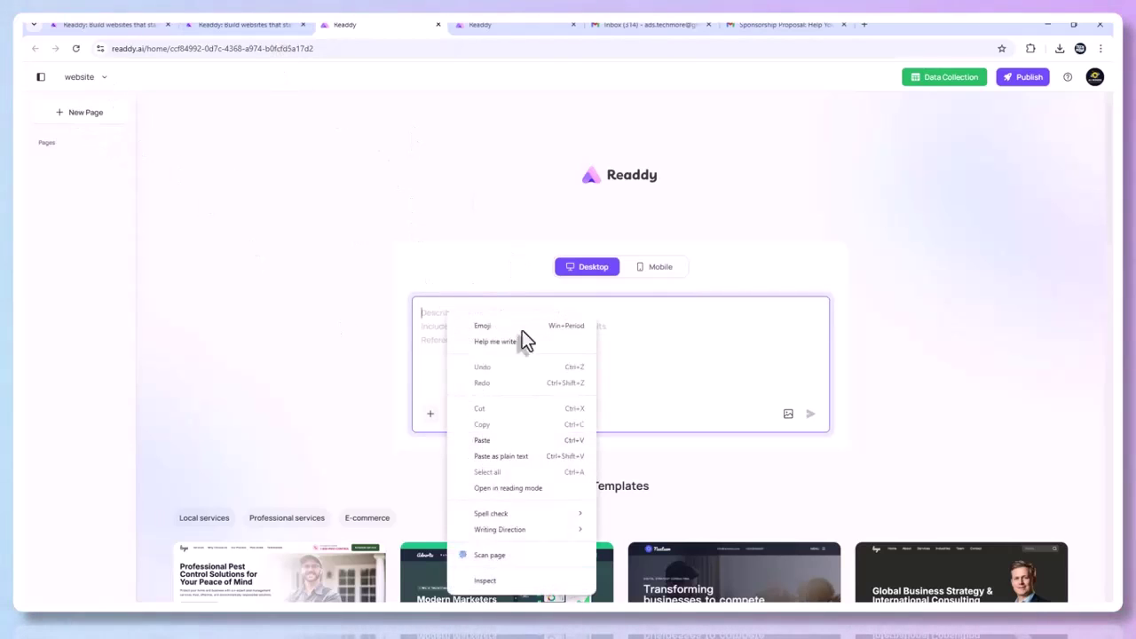
pyautogui.click(489, 444)
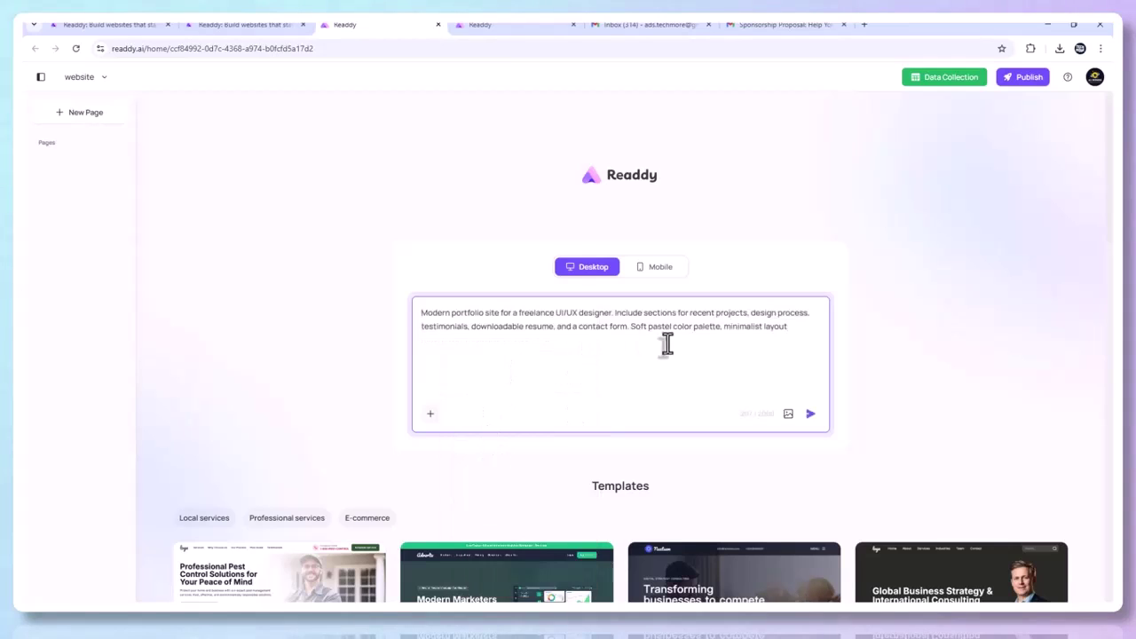
pyautogui.click(709, 358)
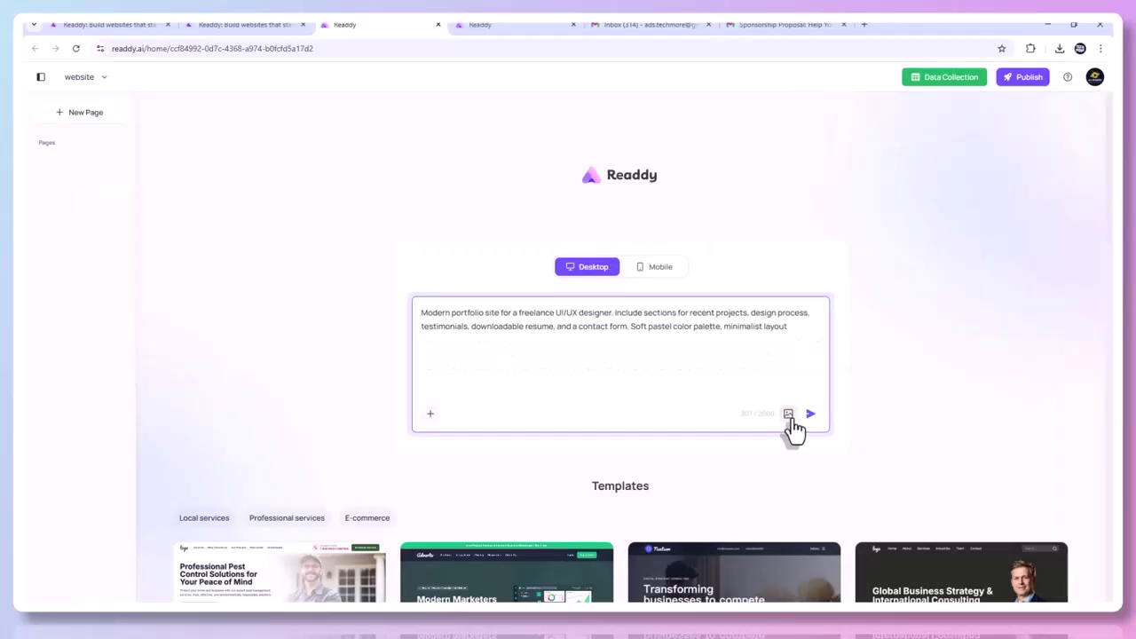
pyautogui.click(925, 557)
pyautogui.click(693, 27)
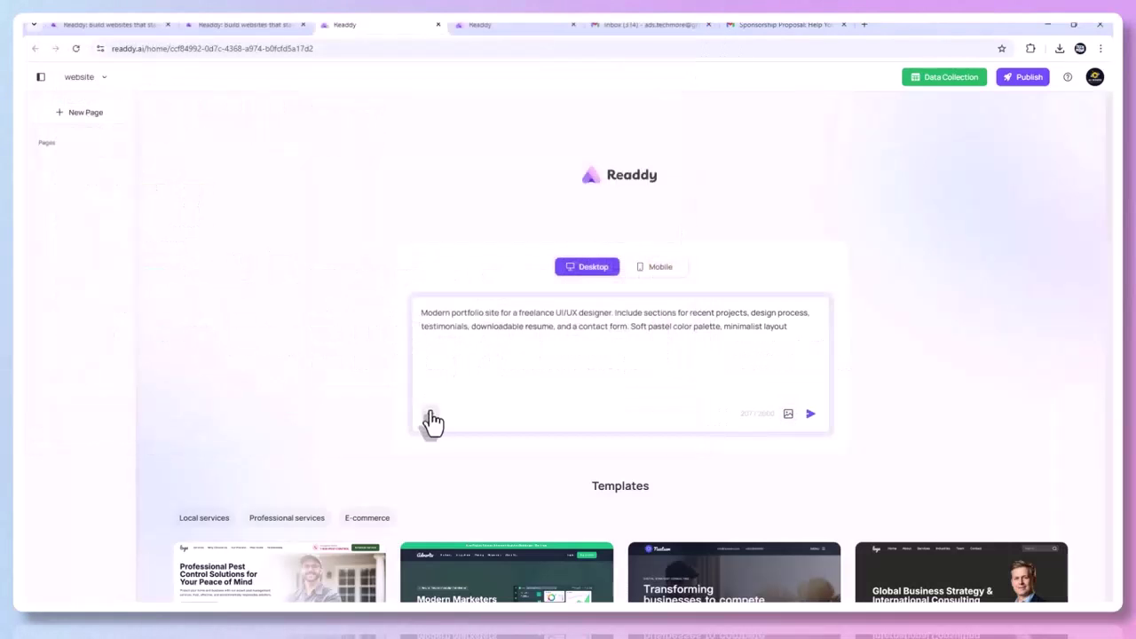
pyautogui.click(810, 414)
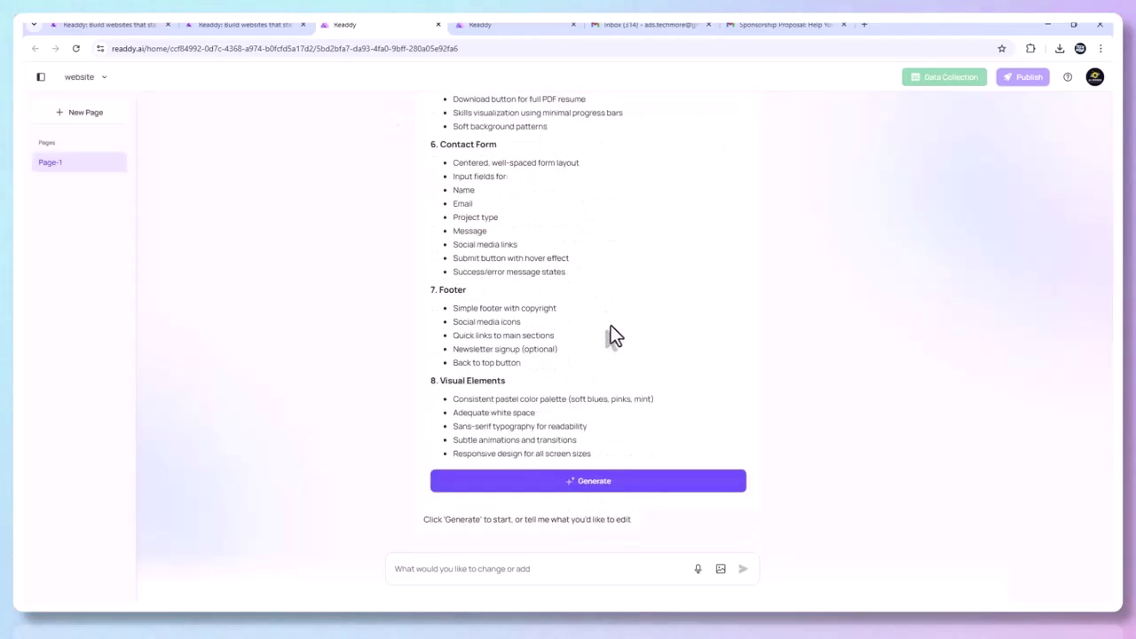
pyautogui.click(528, 481)
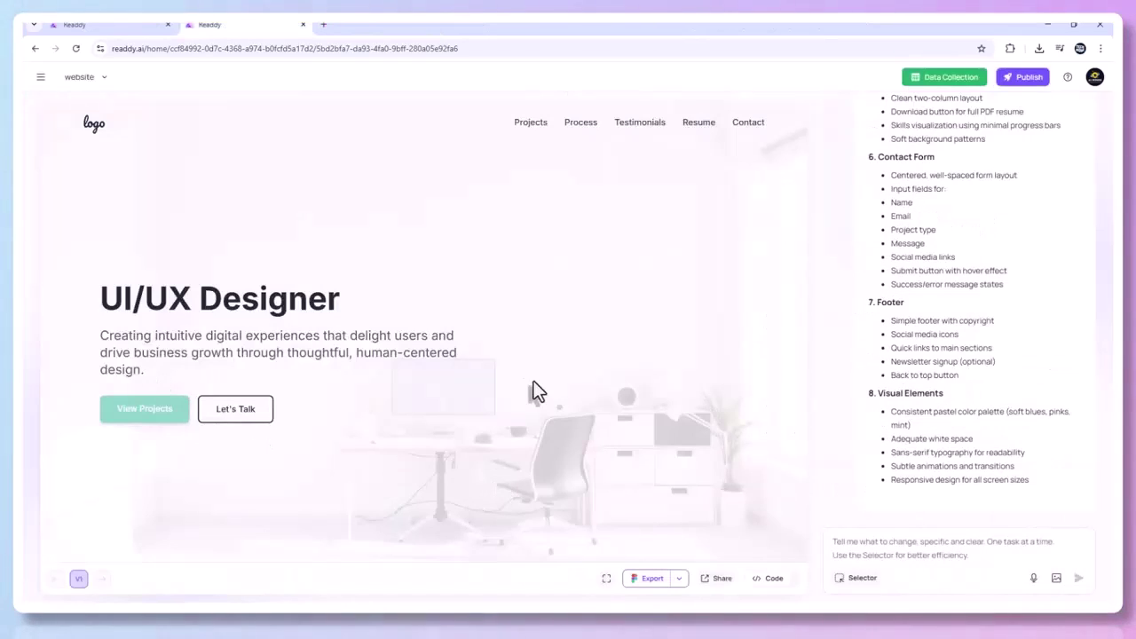
pyautogui.scroll(-15, 534, 384)
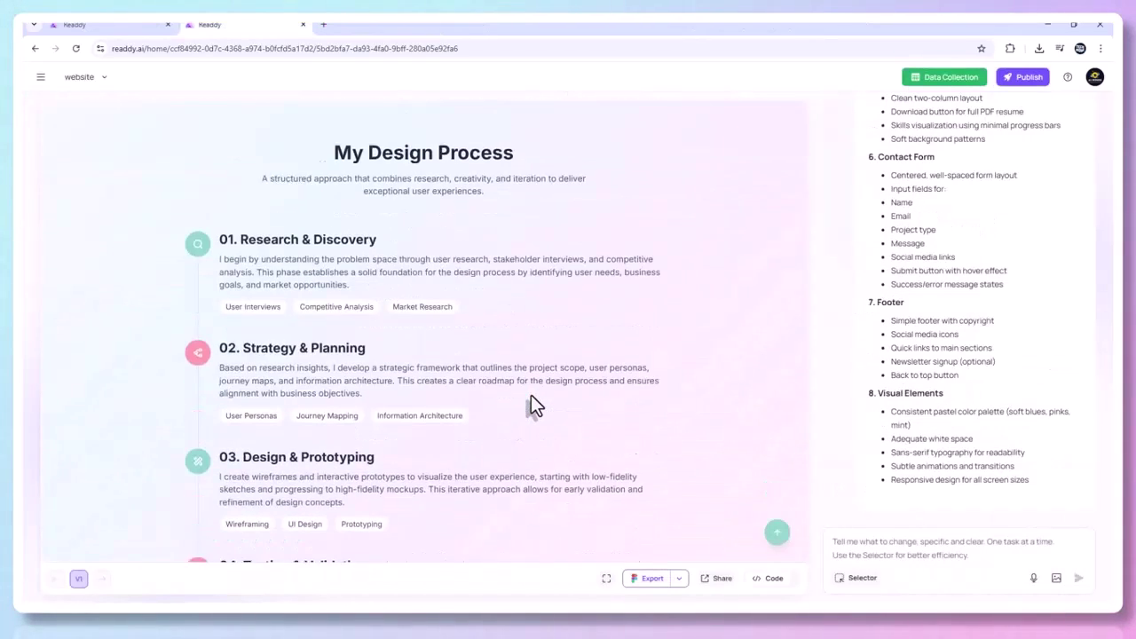
pyautogui.scroll(-10, 530, 398)
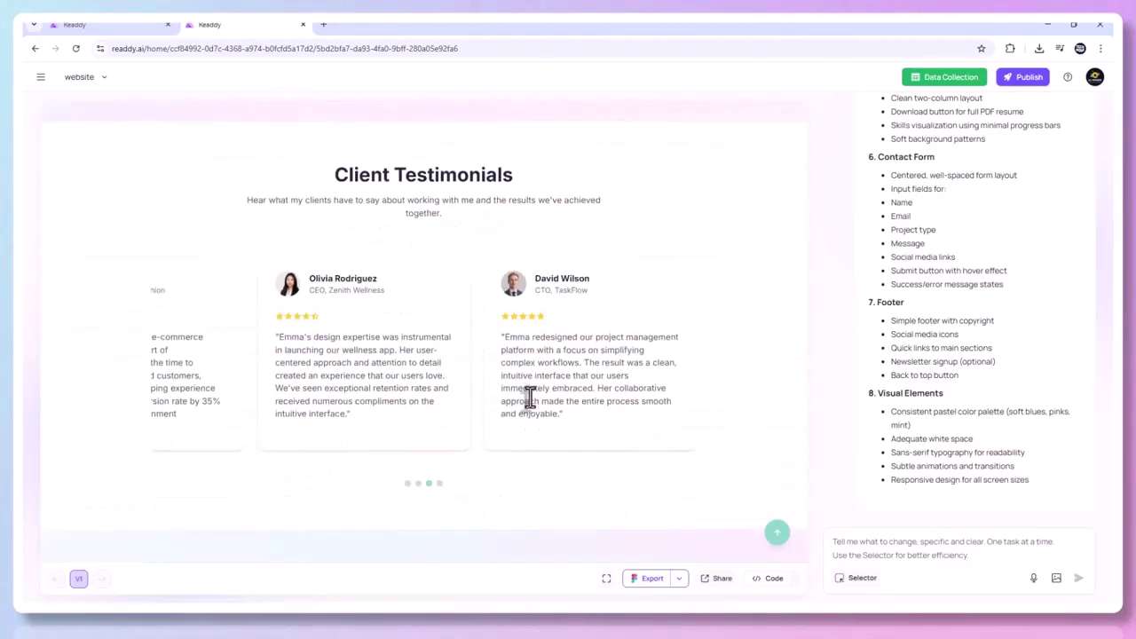
pyautogui.scroll(-10, 529, 398)
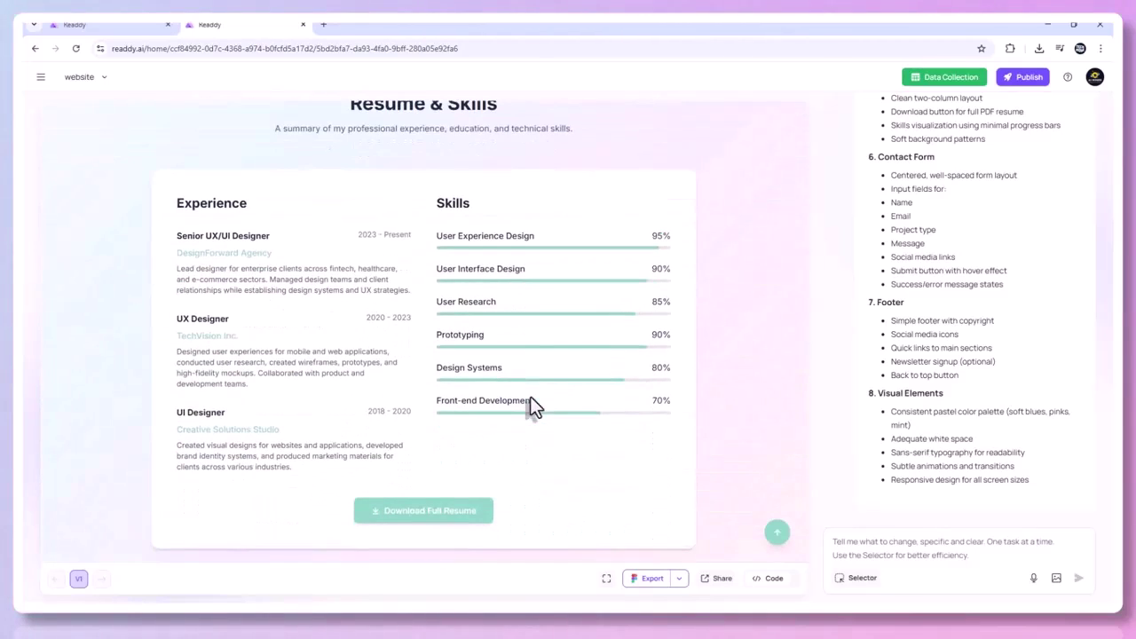
pyautogui.scroll(-6, 463, 528)
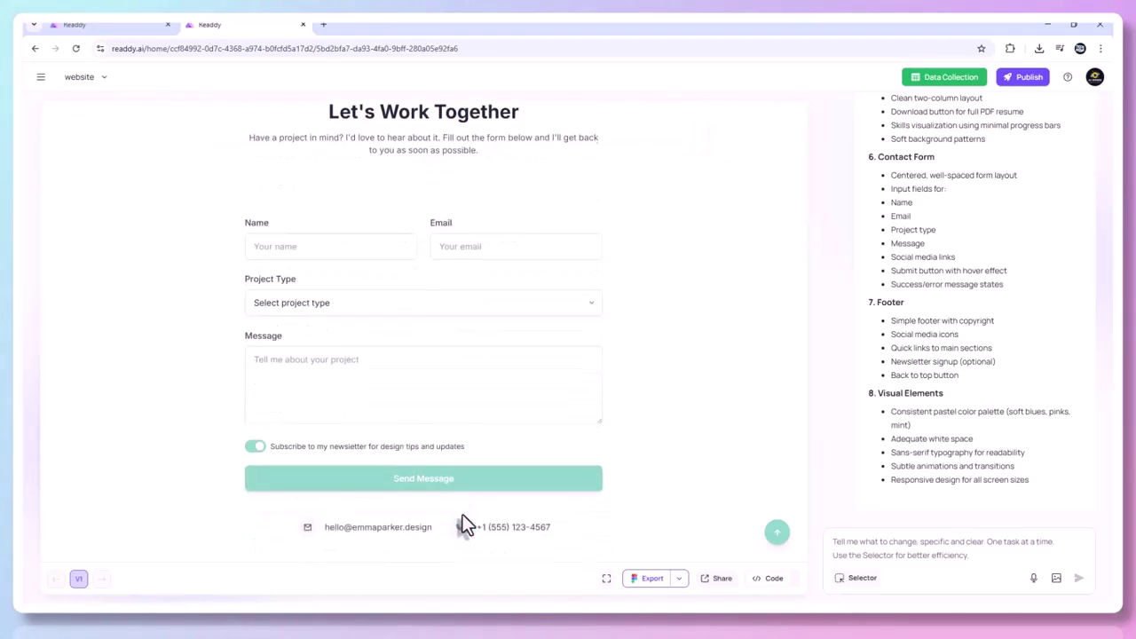
pyautogui.scroll(-3, 654, 462)
pyautogui.scroll(7, 660, 462)
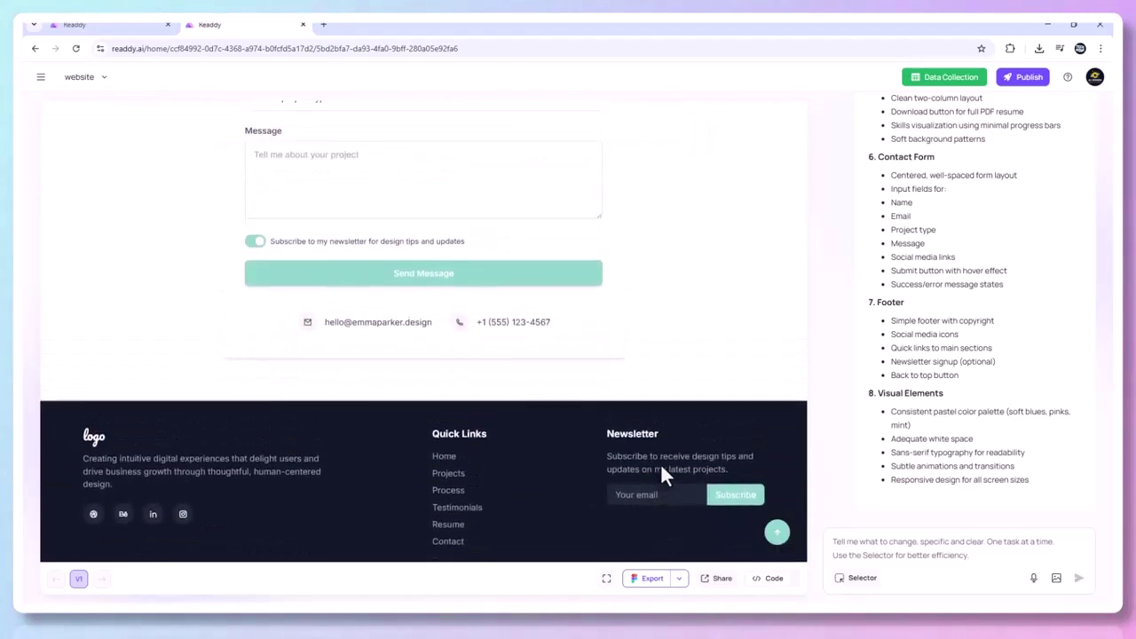
pyautogui.scroll(4, 666, 477)
pyautogui.scroll(10, 920, 466)
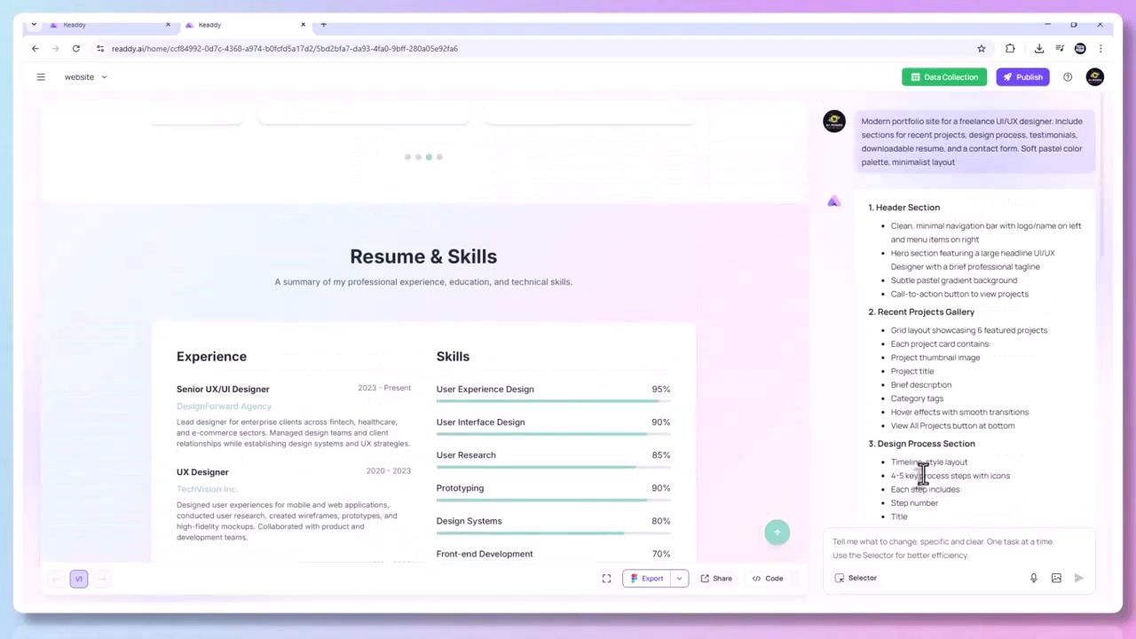
pyautogui.scroll(-10, 932, 486)
pyautogui.scroll(15, 655, 424)
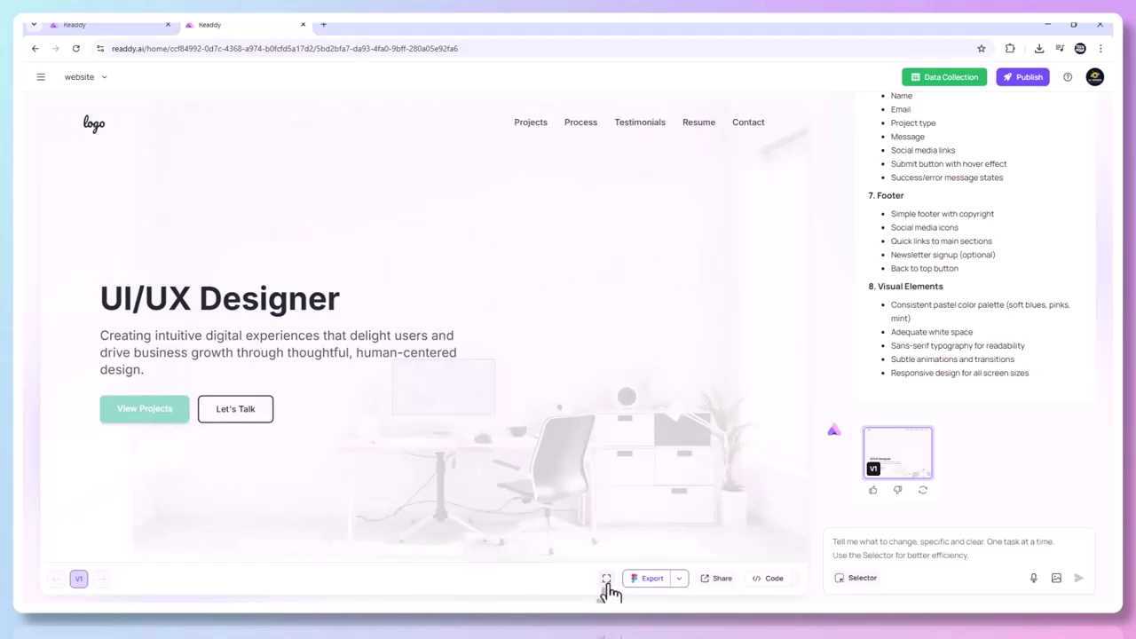
# Step: Request 'MAKE THE HERO SECTION TO MORE VISUALIZING AND BOLD' and review the resulting V2
pyautogui.click(934, 554)
pyautogui.write('MAKE THE HERO SECTION TO MORE VISUALIZIN')
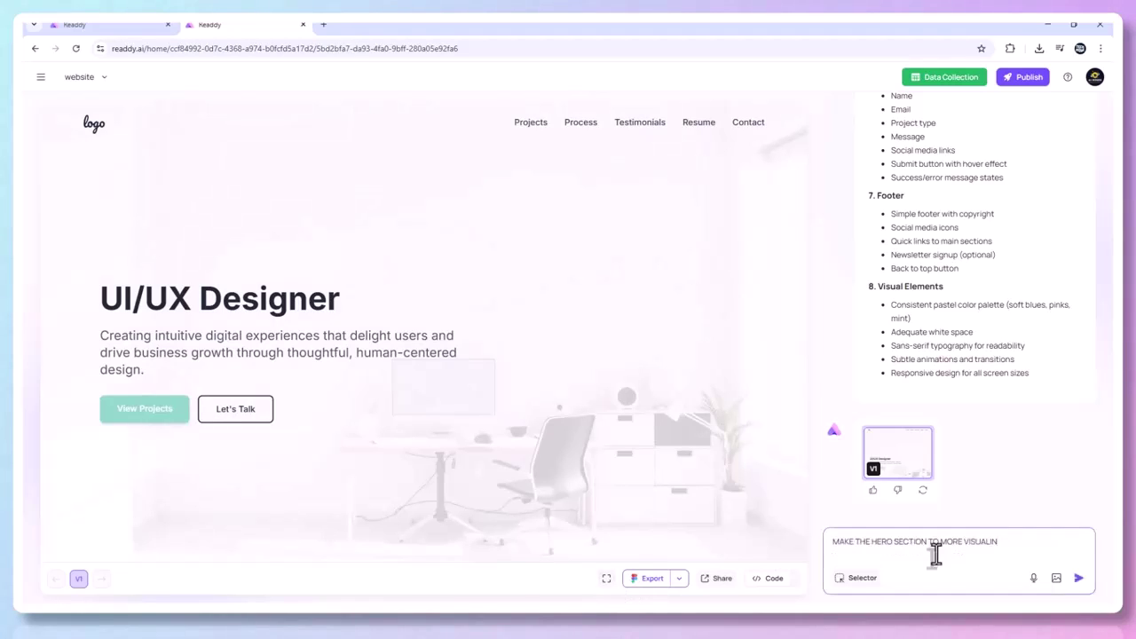
pyautogui.write('G AND BOLD')
pyautogui.press('Return')
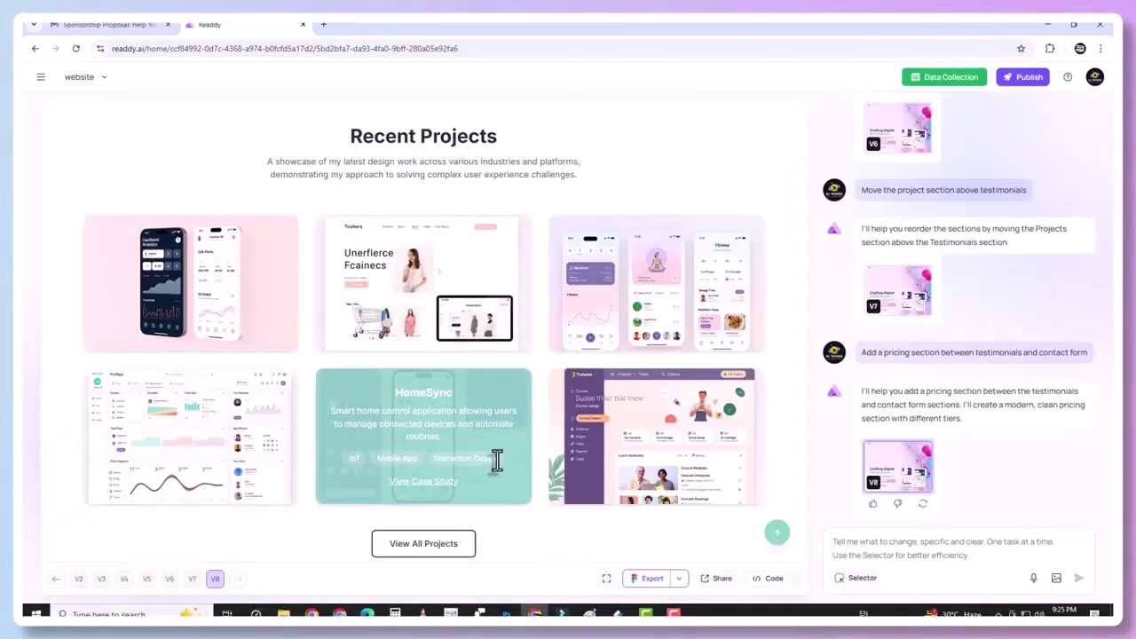
pyautogui.scroll(-1, 497, 461)
pyautogui.scroll(1, 497, 462)
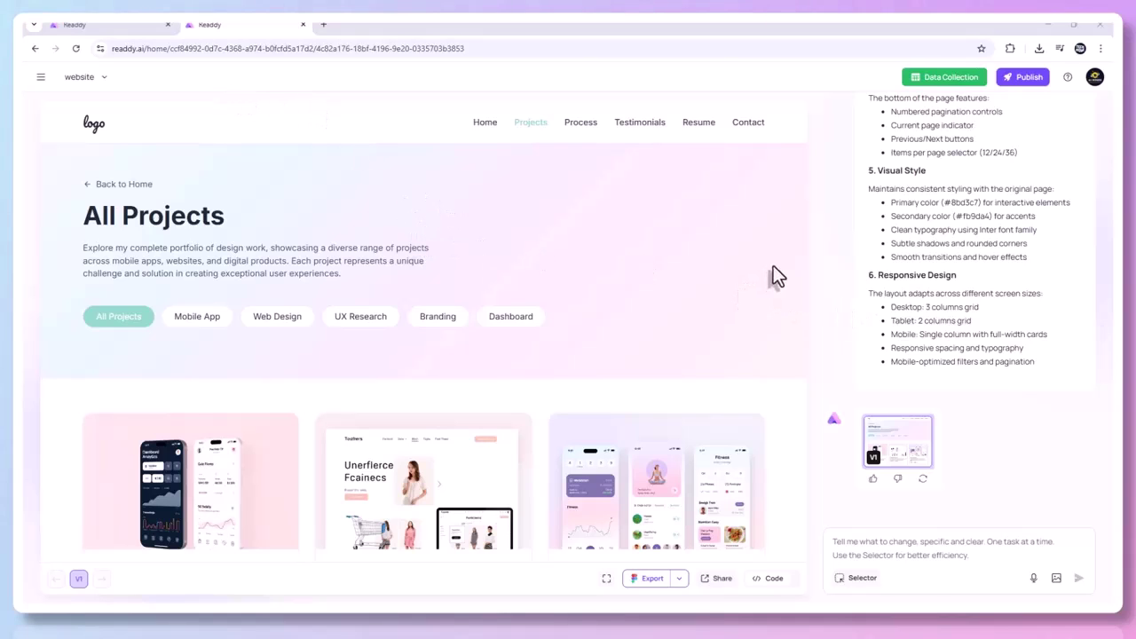
# Step: Scroll down through the All Projects page to review it
pyautogui.scroll(-5, 766, 268)
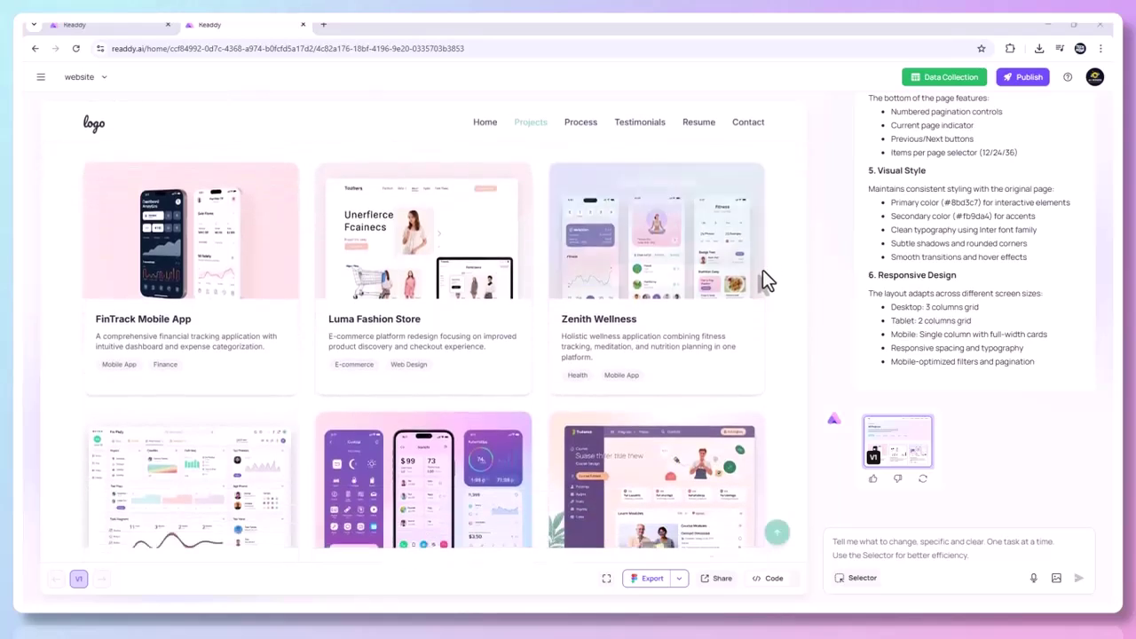
pyautogui.scroll(-3, 763, 272)
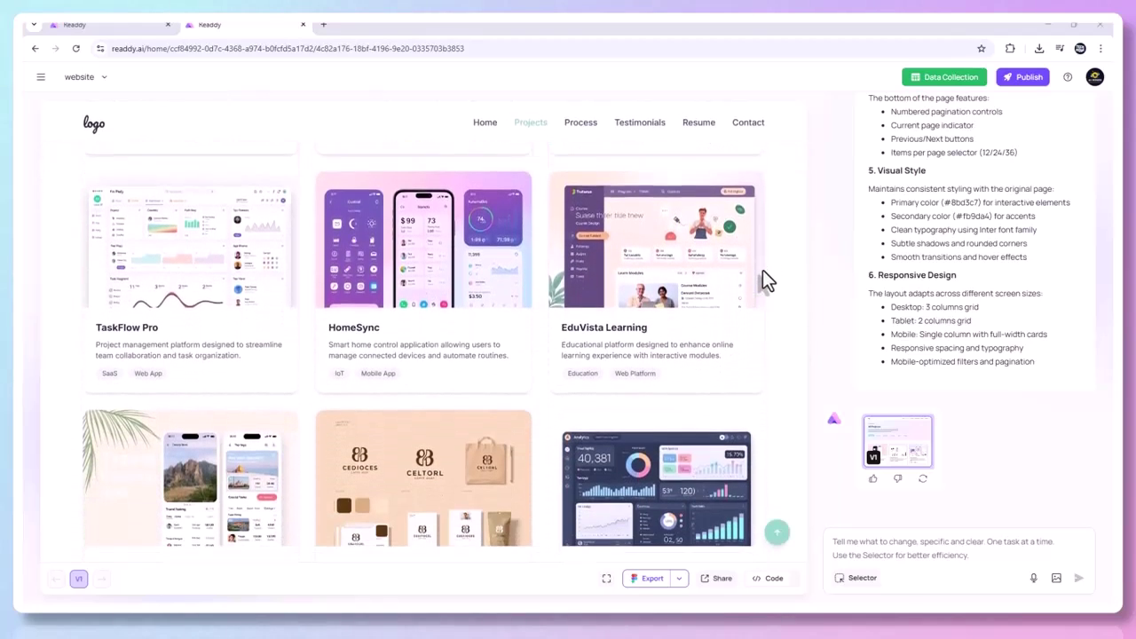
pyautogui.scroll(-5, 761, 270)
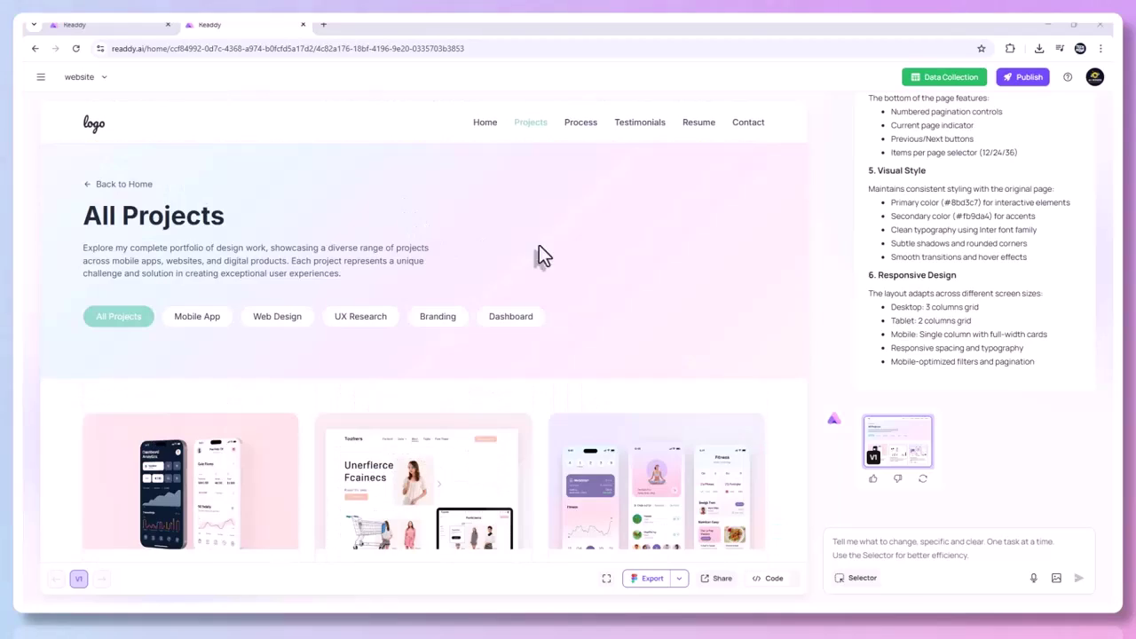
pyautogui.scroll(-5, 766, 268)
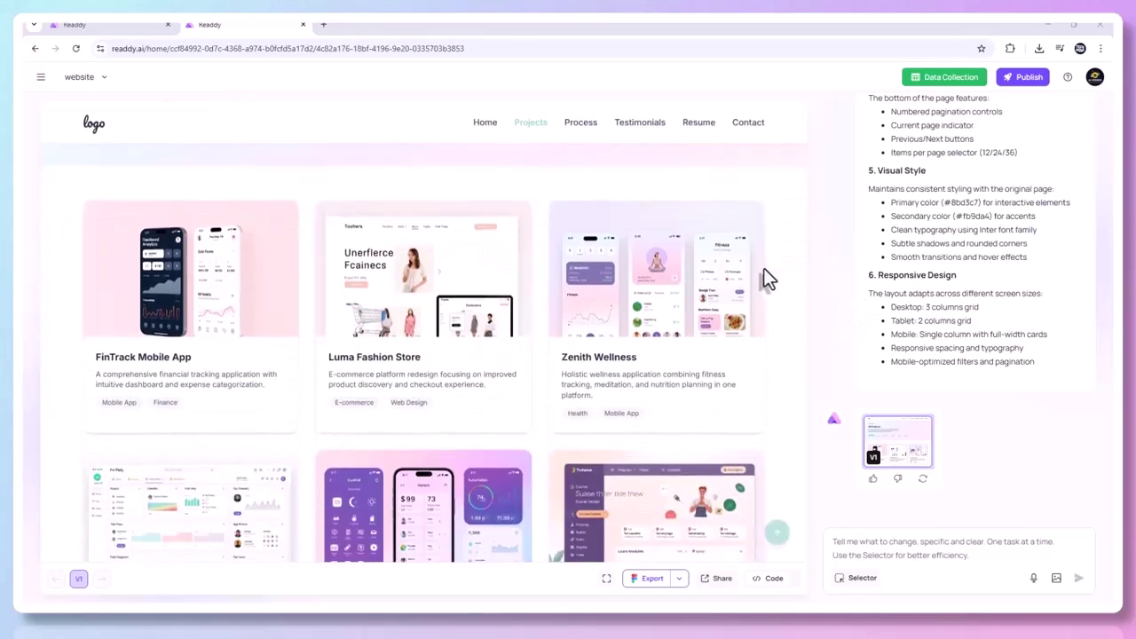
pyautogui.scroll(-5, 762, 280)
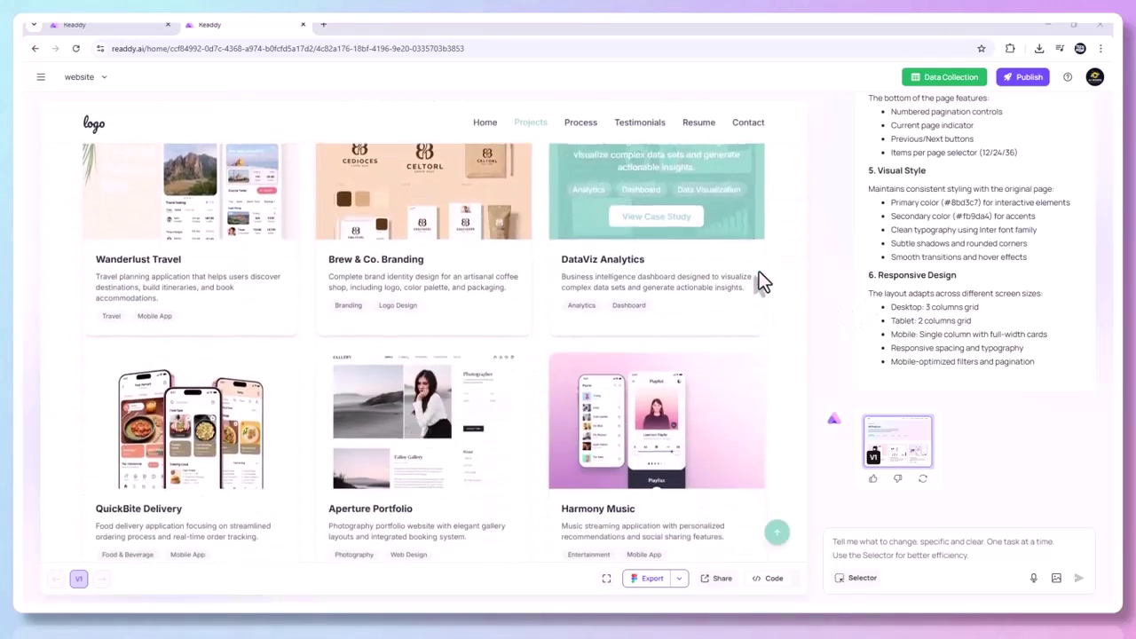
pyautogui.scroll(-5, 759, 279)
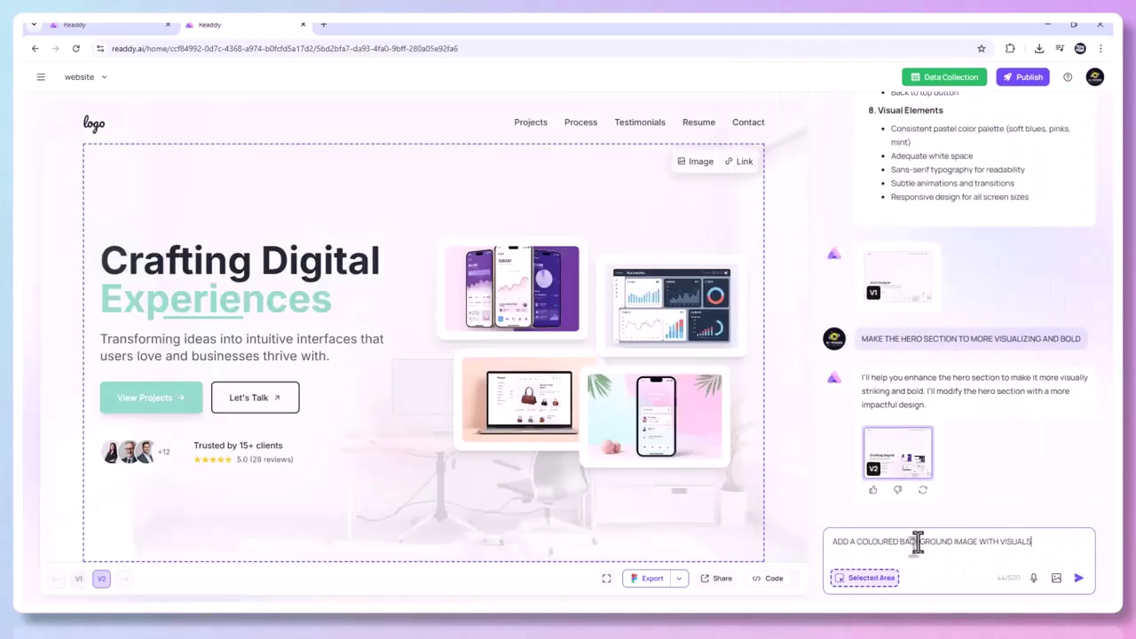
# Step: Send the coloured background request and review V3's pink-and-blue hero background
pyautogui.click(1078, 577)
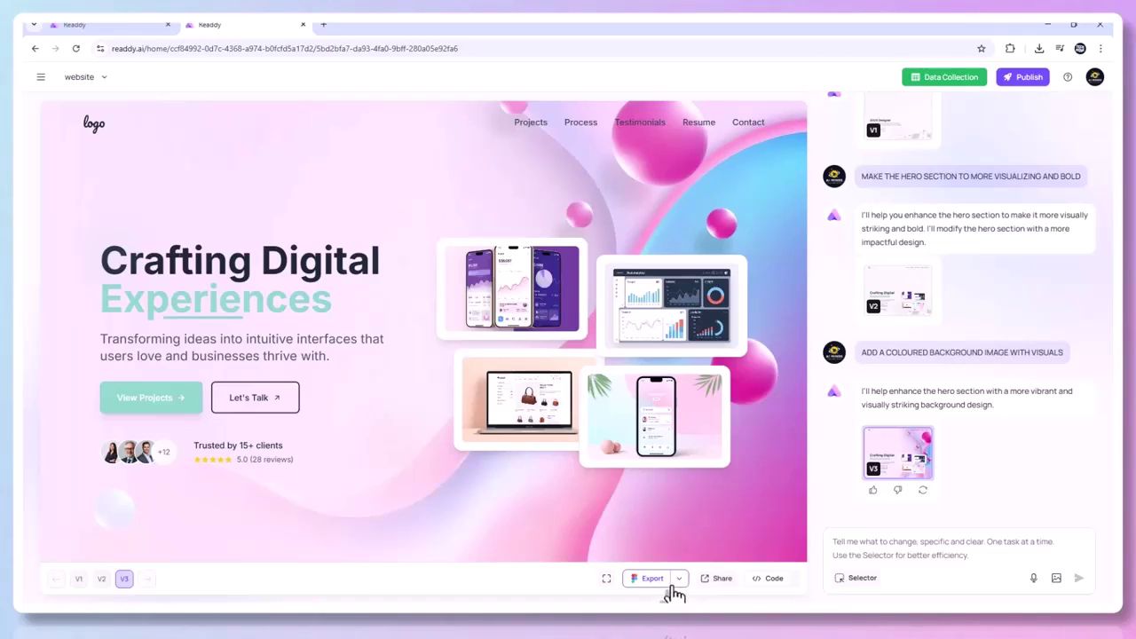
pyautogui.scroll(-6, 726, 497)
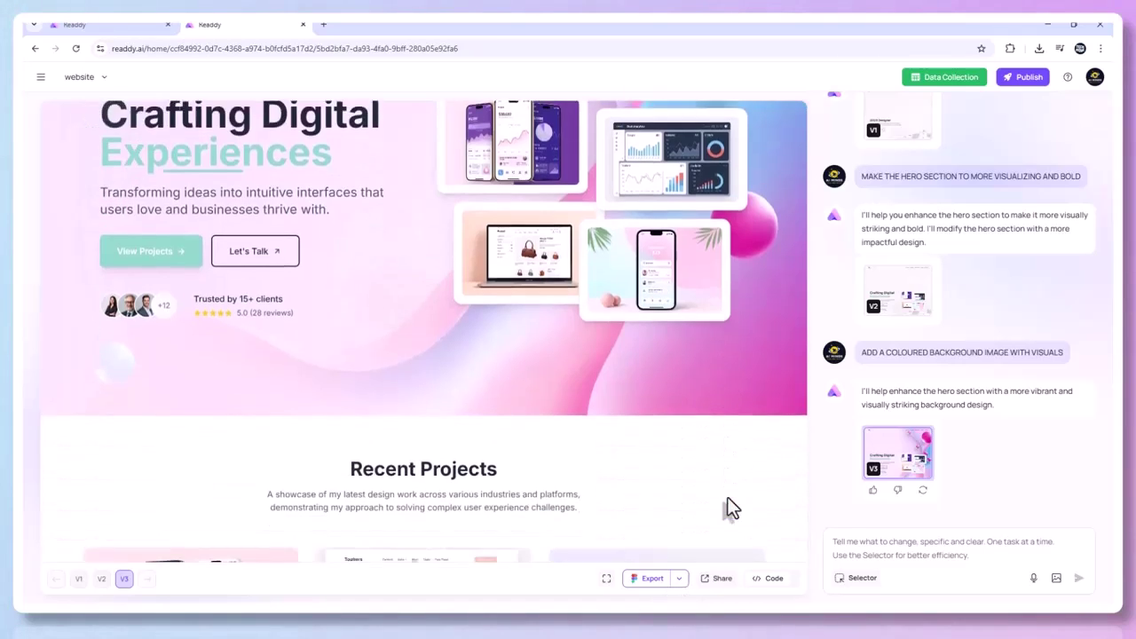
pyautogui.scroll(-10, 728, 500)
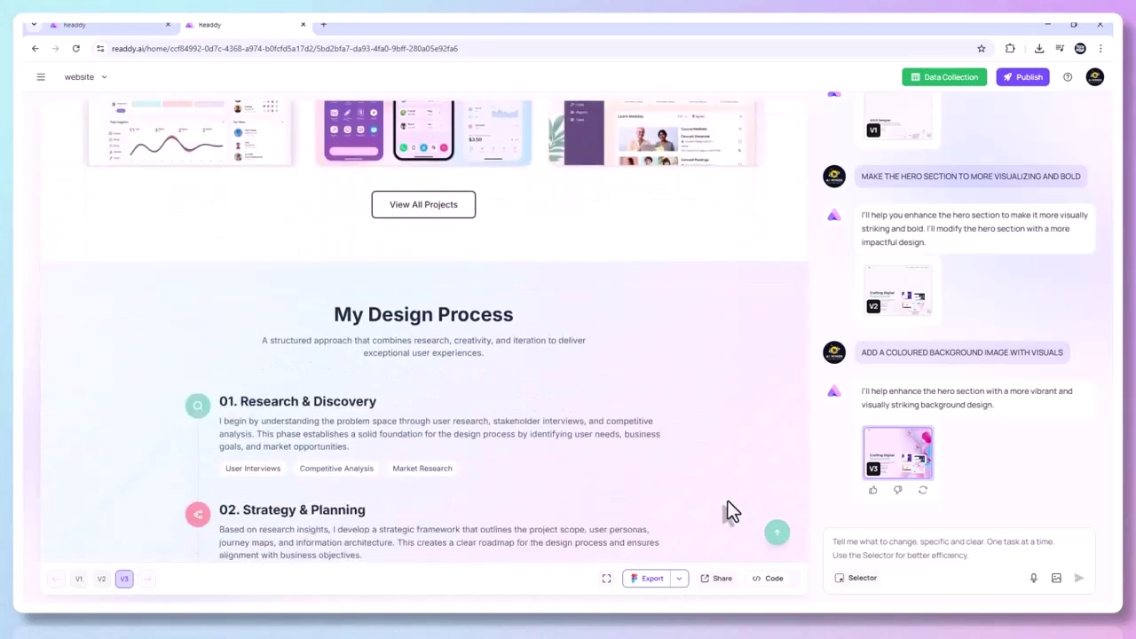
pyautogui.scroll(15, 614, 522)
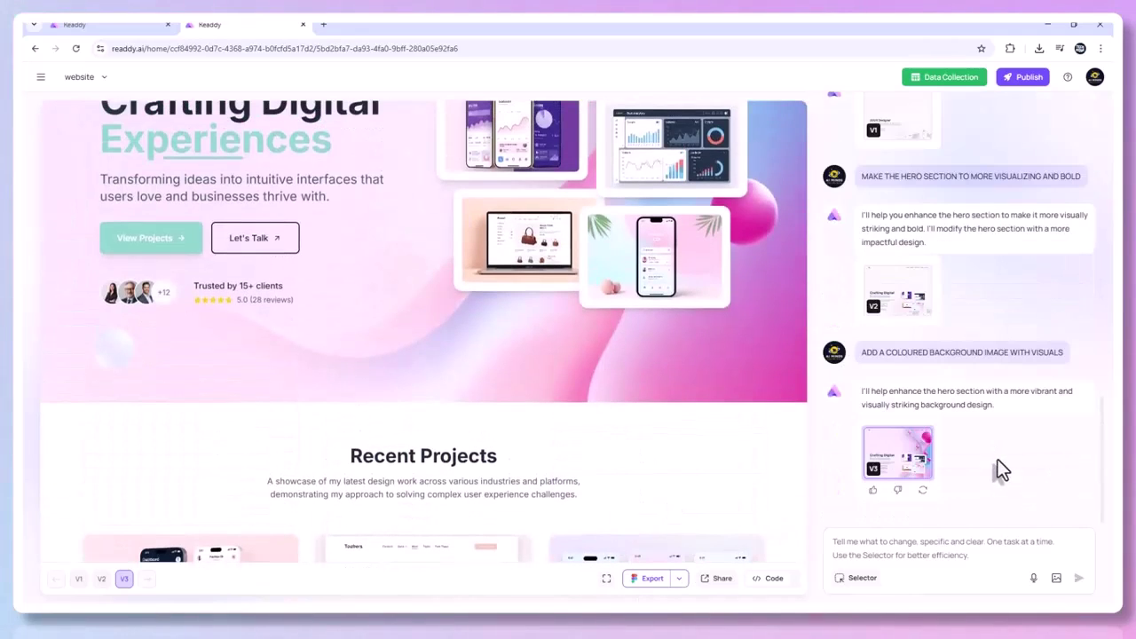
pyautogui.scroll(2, 724, 495)
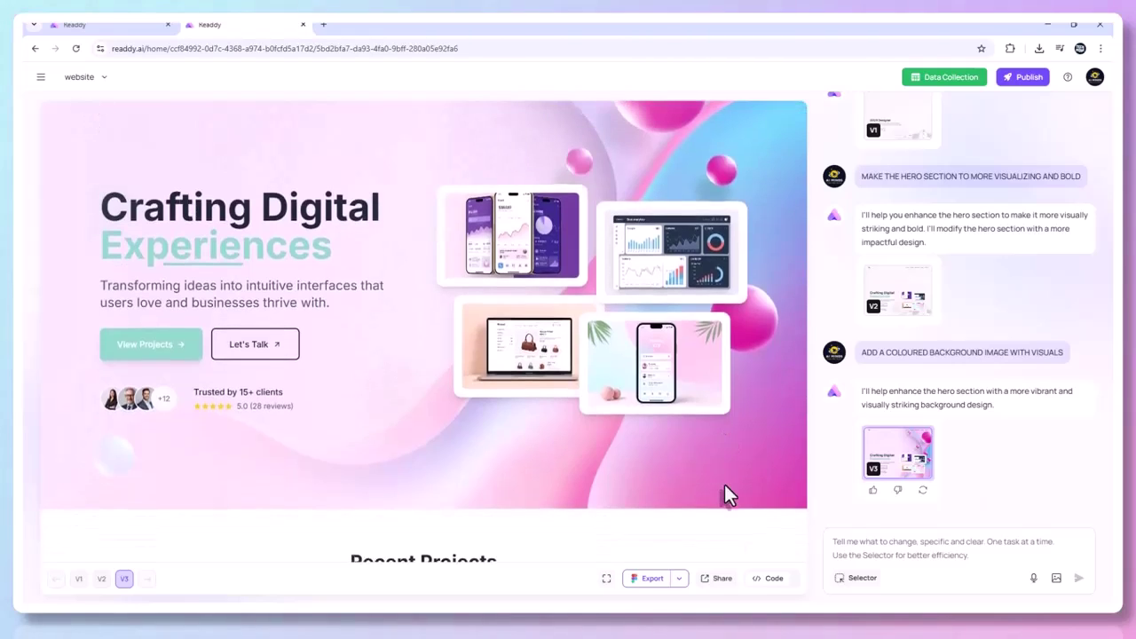
pyautogui.scroll(1, 730, 455)
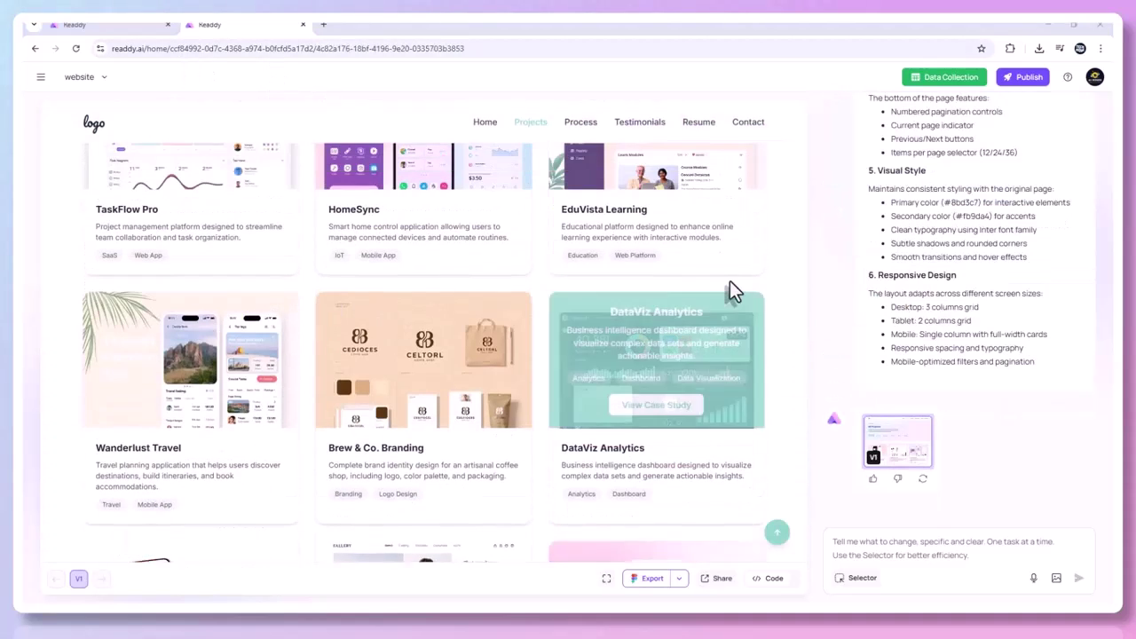
# Step: Go from the All Projects page back to the portfolio home page via Back to Home
pyautogui.scroll(7, 729, 281)
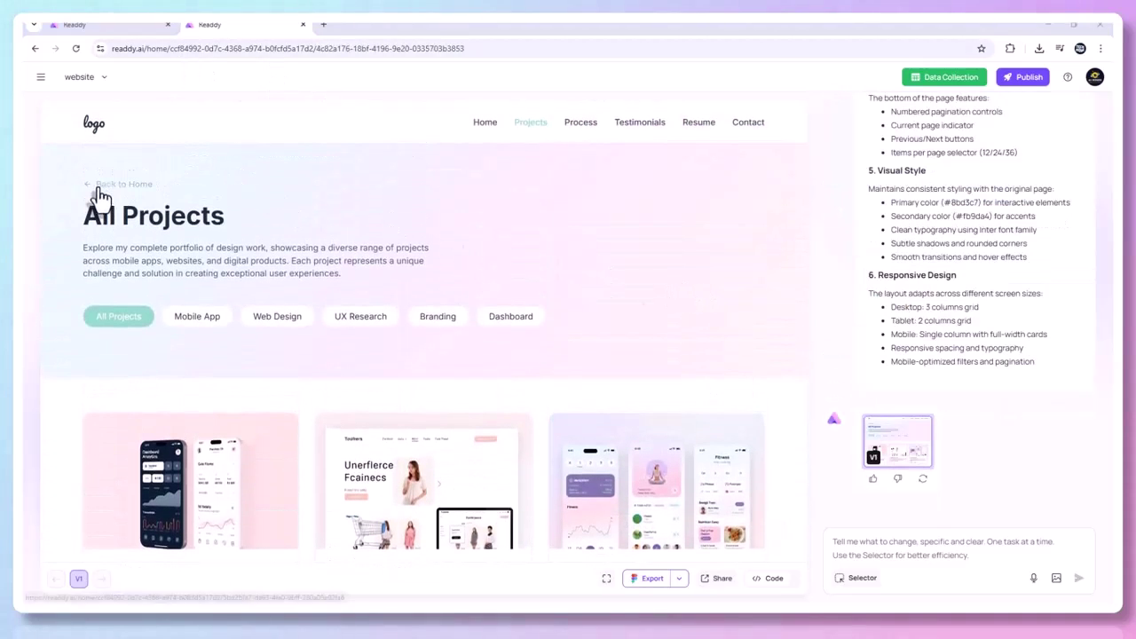
pyautogui.click(100, 195)
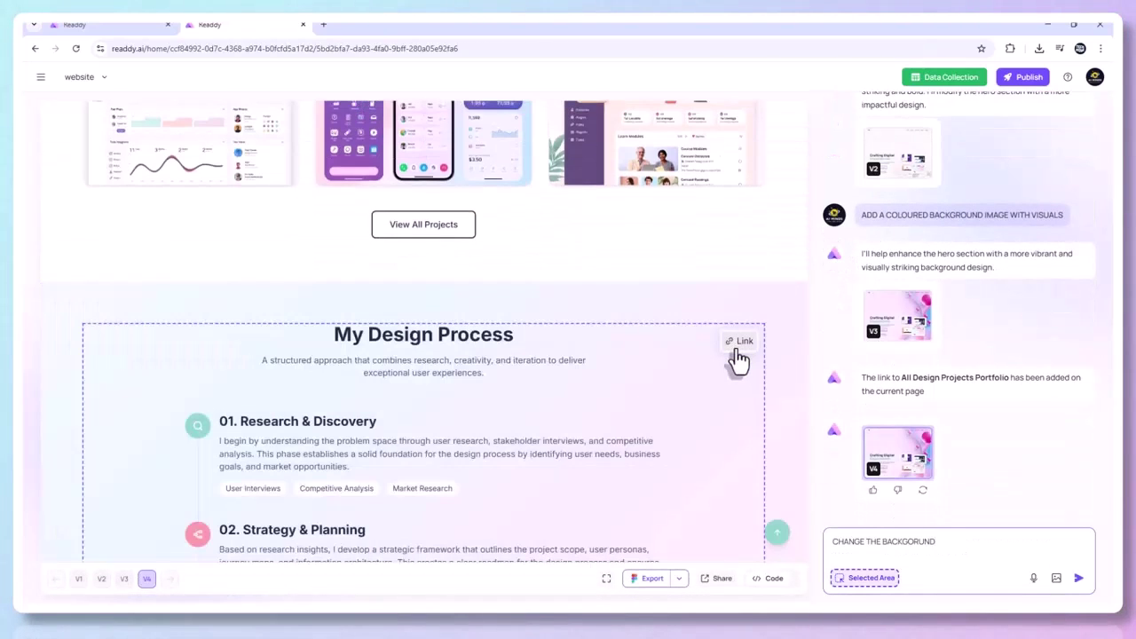
# Step: Select the My Design Process heading for editing
pyautogui.click(702, 344)
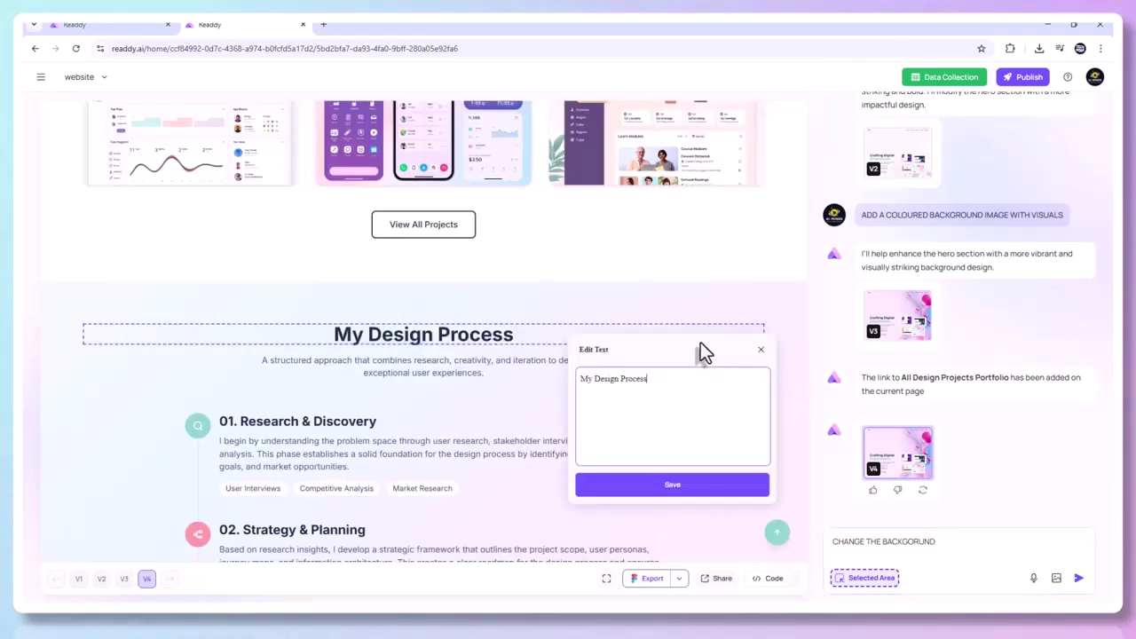
pyautogui.click(666, 391)
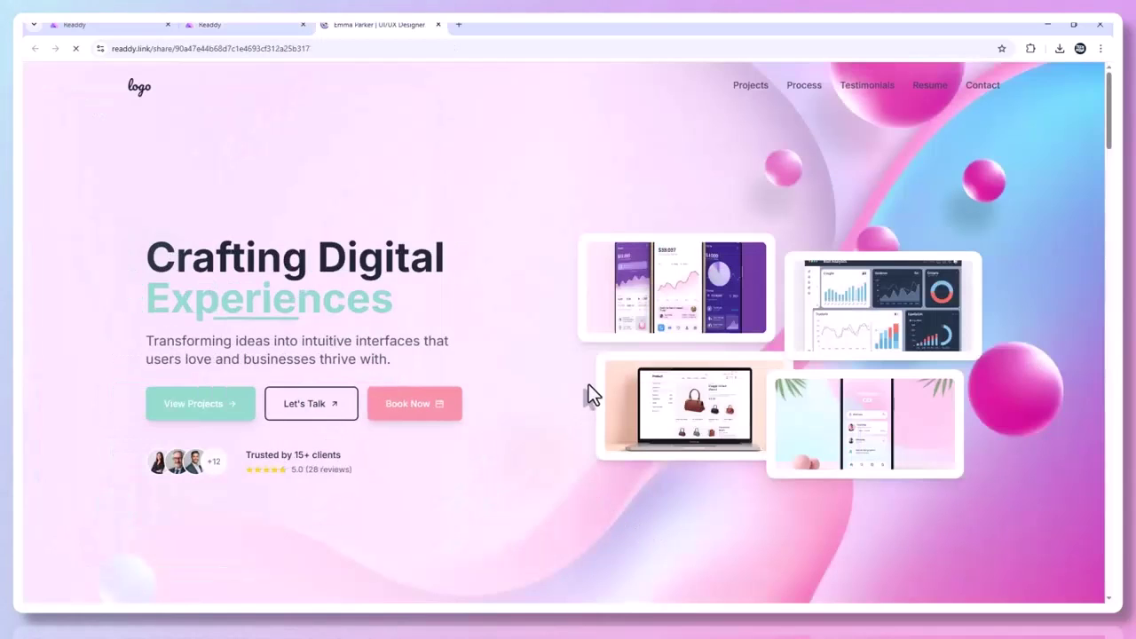
# Step: Close the duplicate Readdy editor tab and scroll the preview back to the hero
pyautogui.scroll(-5, 593, 387)
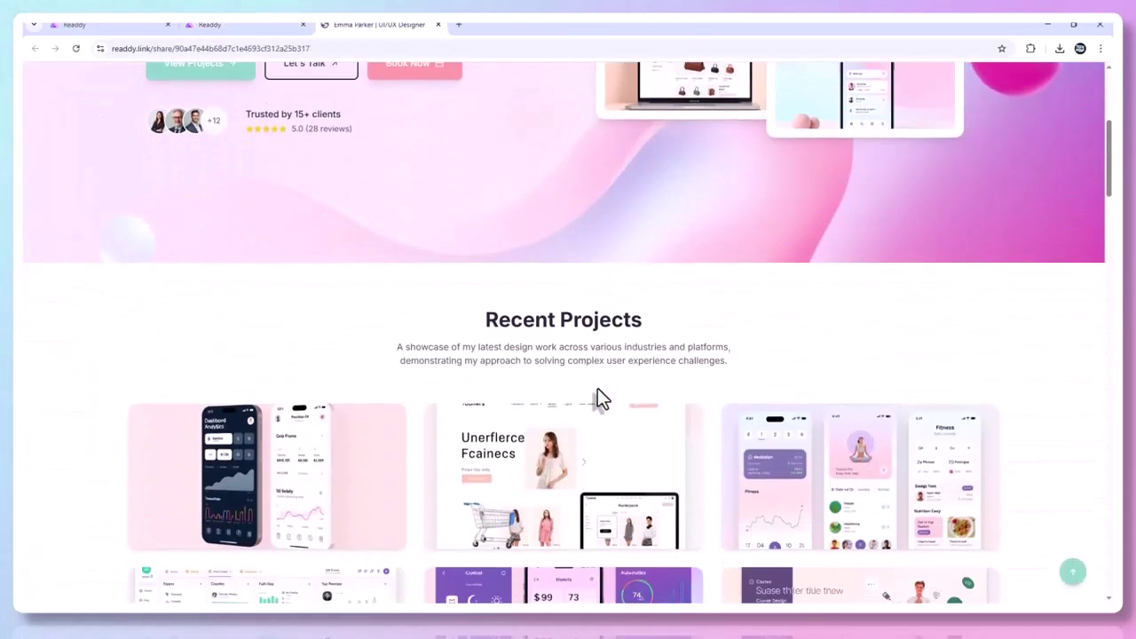
pyautogui.scroll(-5, 597, 388)
pyautogui.click(232, 27)
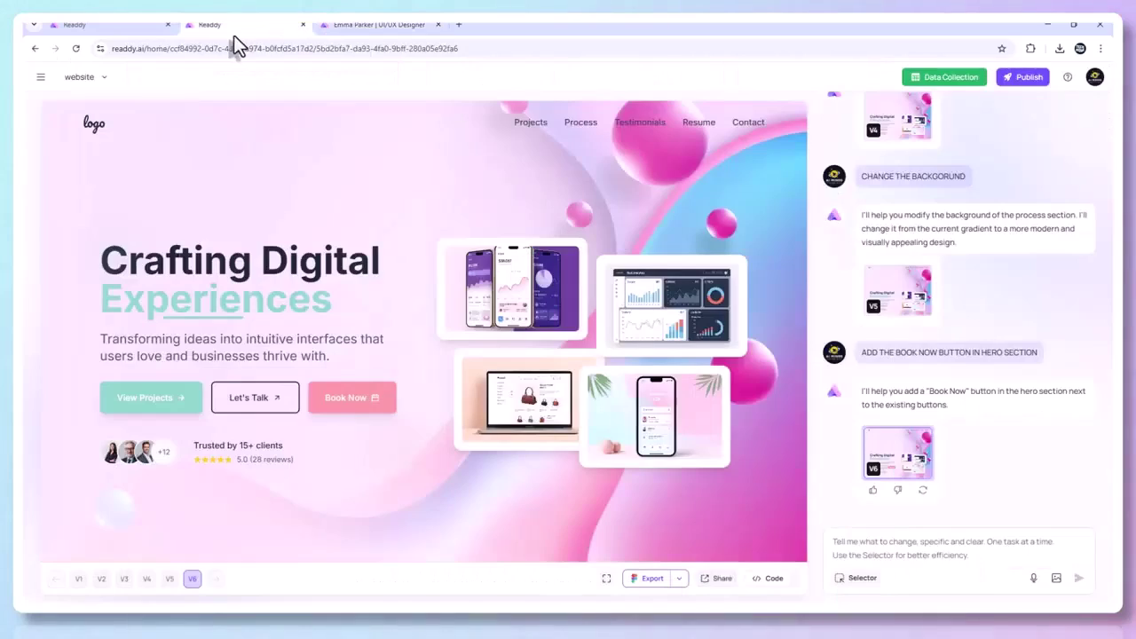
pyautogui.click(302, 25)
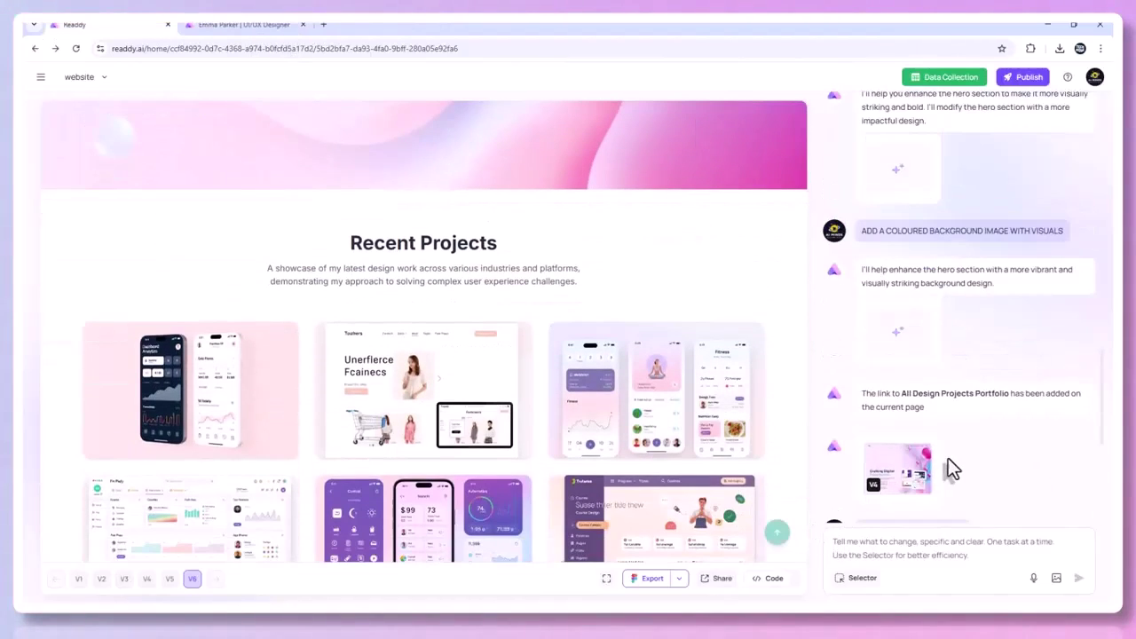
pyautogui.scroll(-4, 950, 468)
pyautogui.scroll(5, 637, 461)
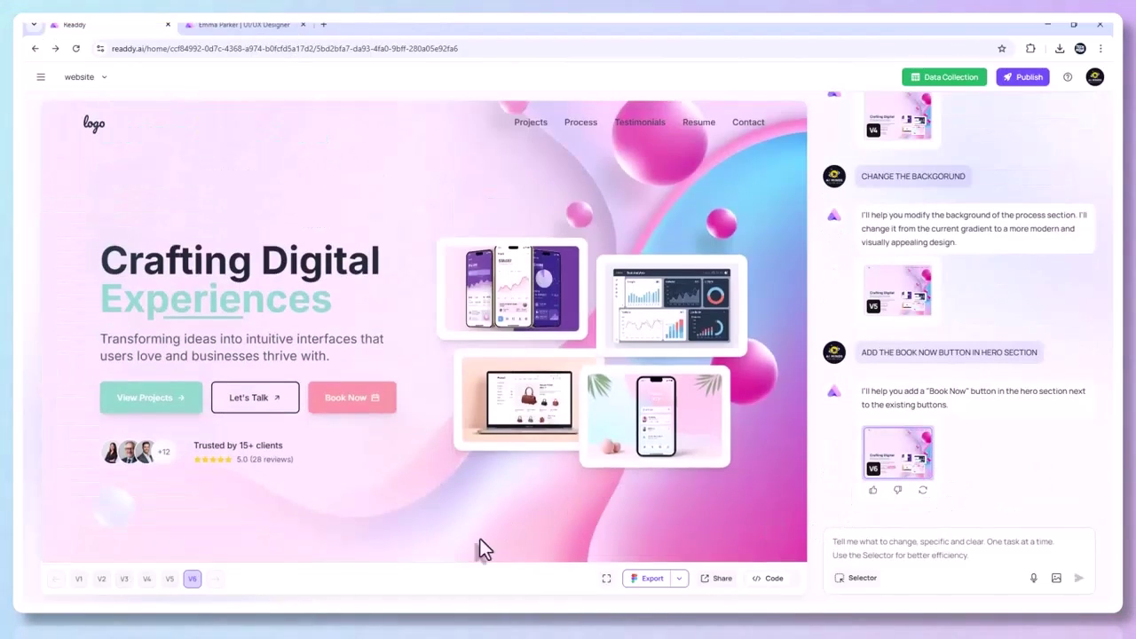
# Step: Browse the site's generated code, then bring up the Export to Figma options
pyautogui.click(759, 582)
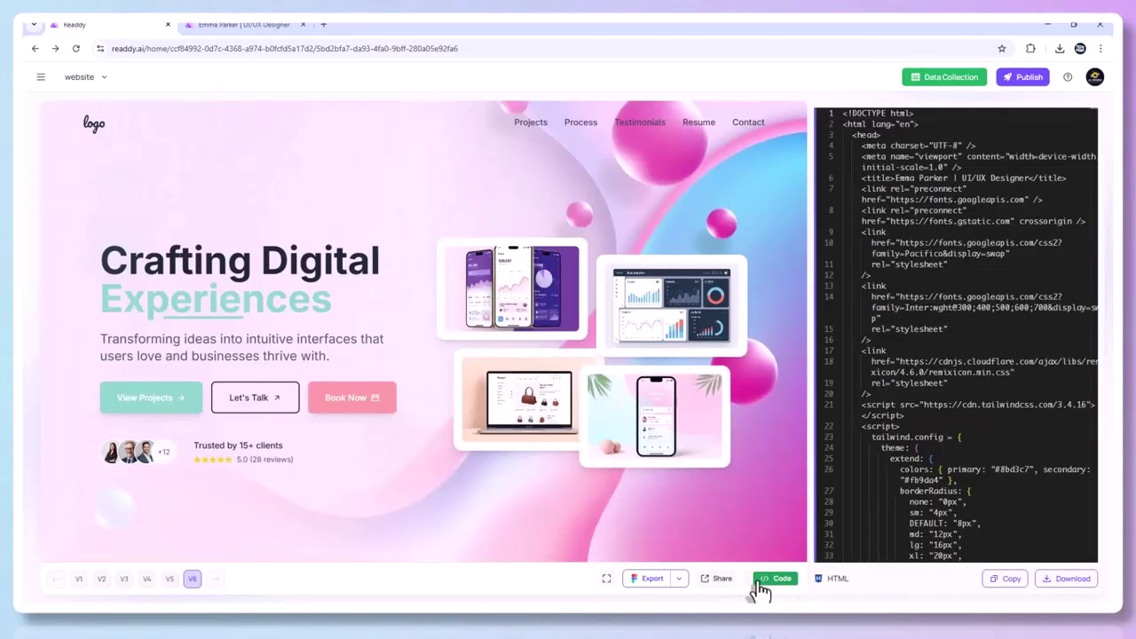
pyautogui.scroll(-6, 918, 426)
pyautogui.scroll(-10, 926, 479)
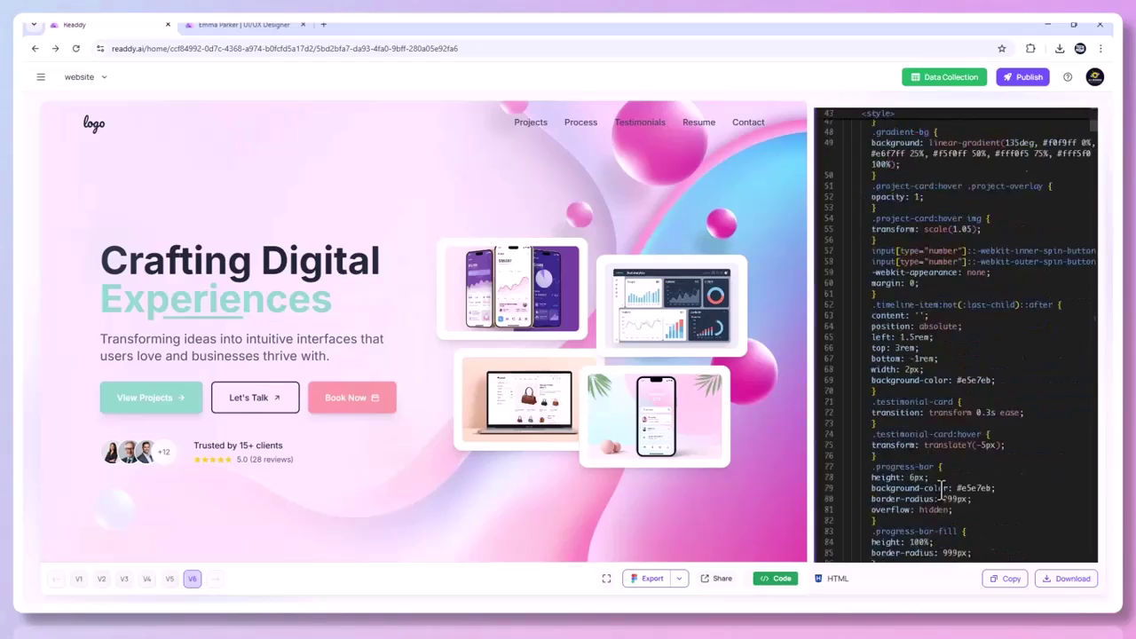
pyautogui.scroll(6, 941, 509)
pyautogui.scroll(5, 942, 508)
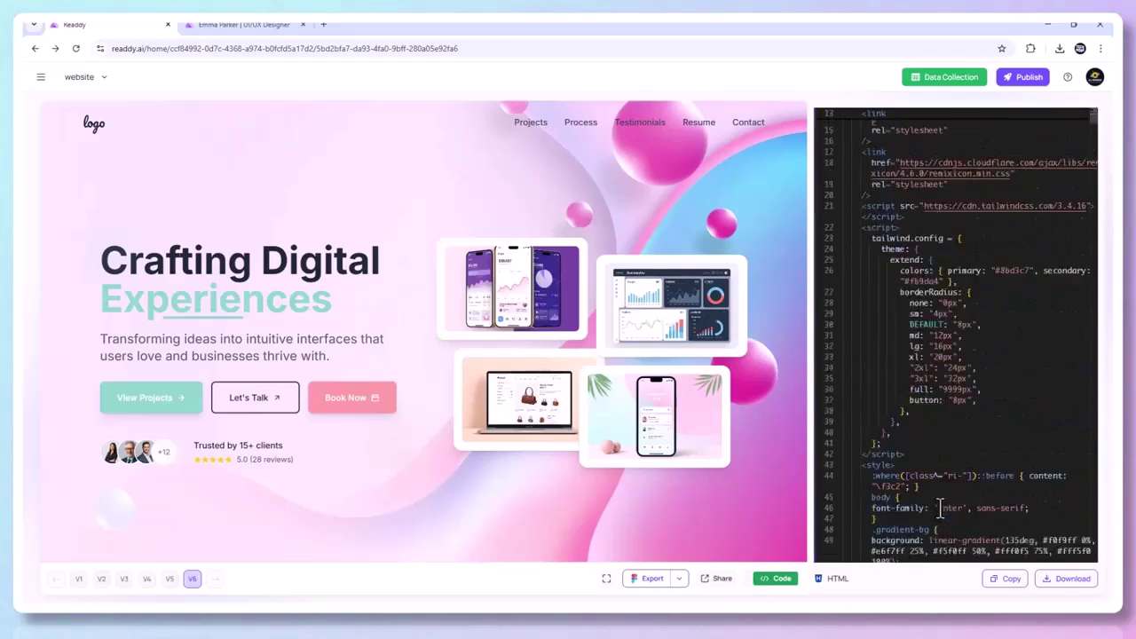
pyautogui.click(781, 588)
pyautogui.click(660, 582)
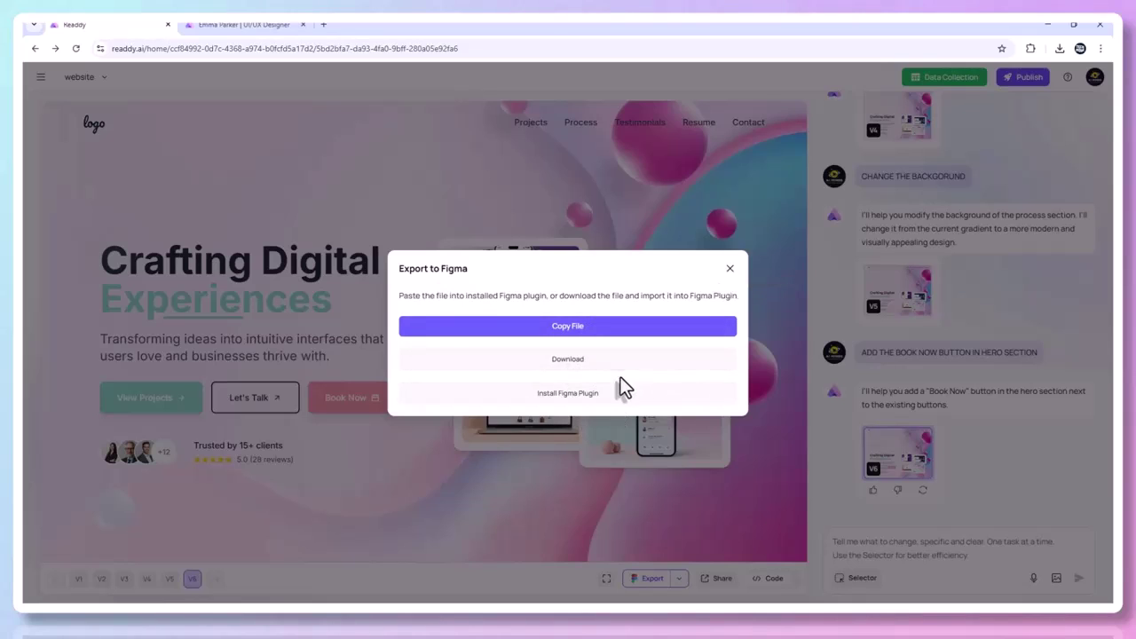
# Step: Check that Project Settings uses All-Design-Projects-Portfolio as home page, then return to the editor
pyautogui.click(1023, 77)
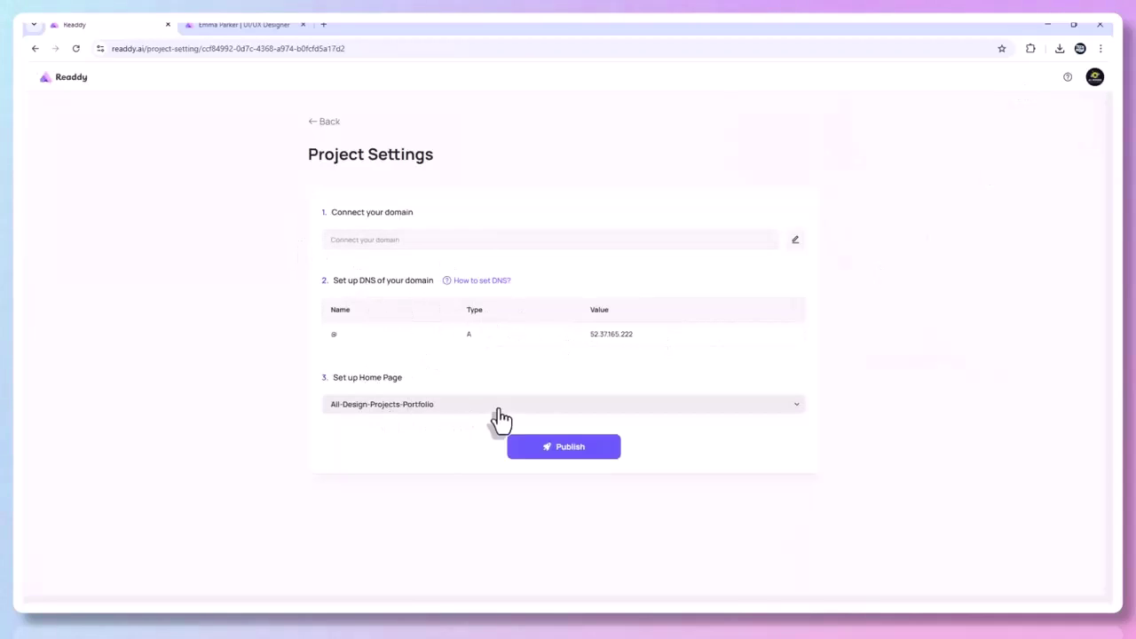
pyautogui.click(461, 406)
pyautogui.click(461, 407)
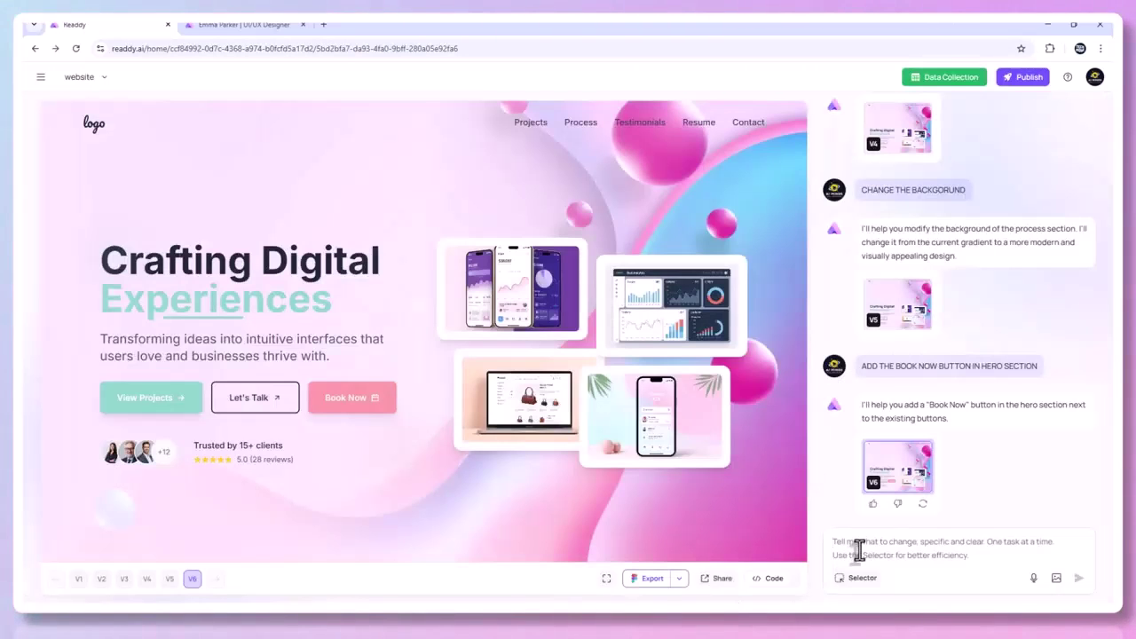
# Step: Ask the AI to 'Move the project section above testimonials' and review the V7 preview
pyautogui.click(857, 551)
pyautogui.write('Move the project section above testimonials')
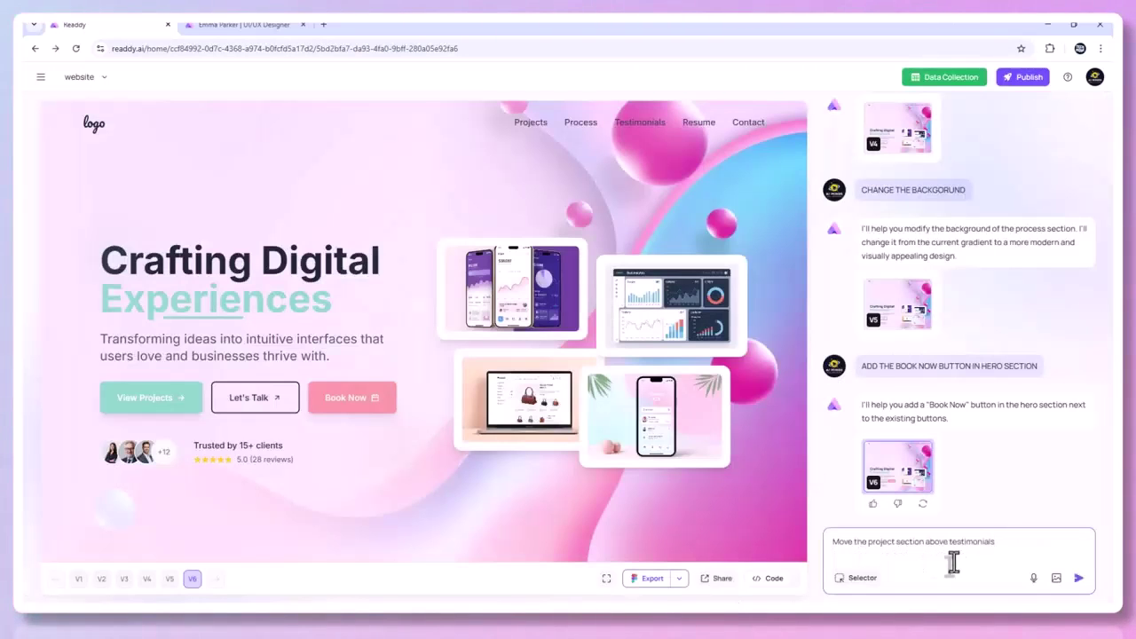
pyautogui.click(1079, 581)
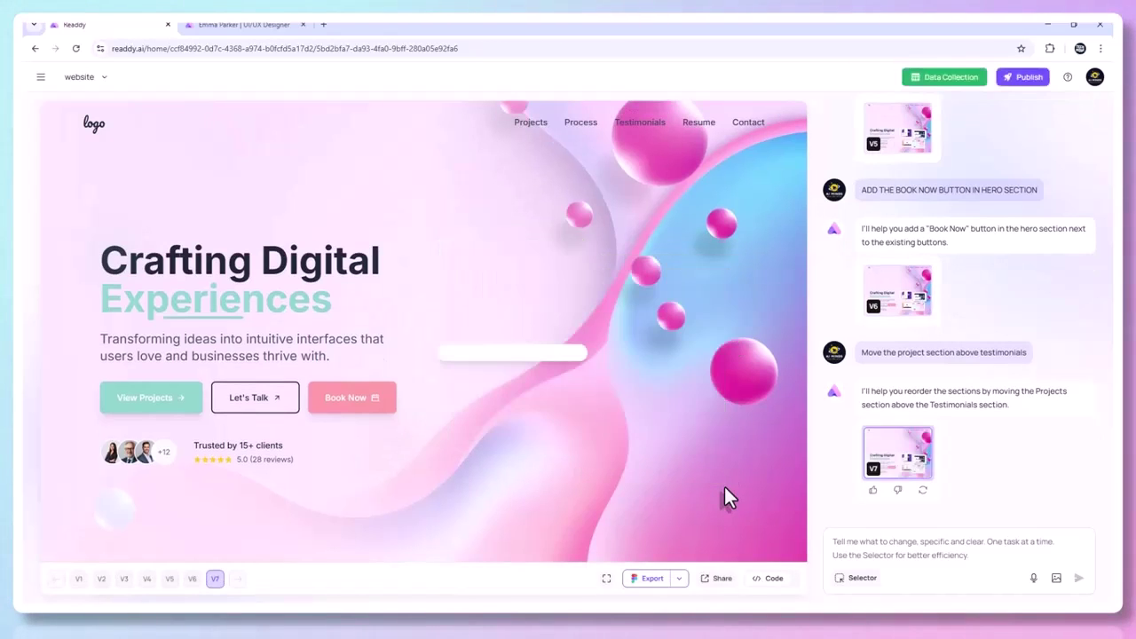
pyautogui.scroll(-15, 336, 413)
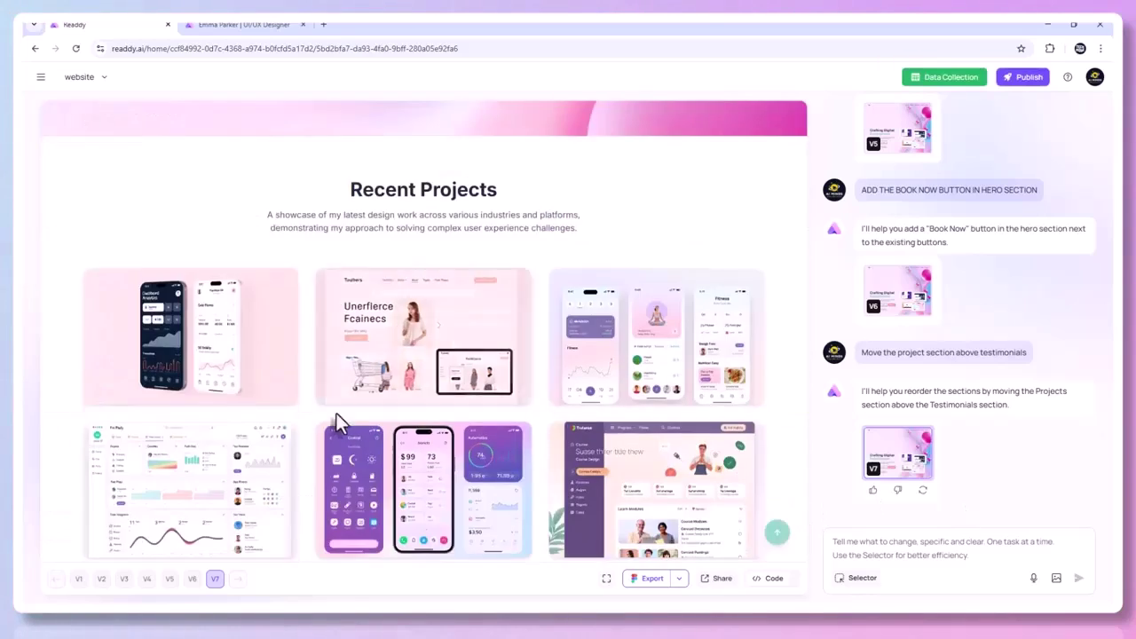
pyautogui.scroll(-15, 418, 429)
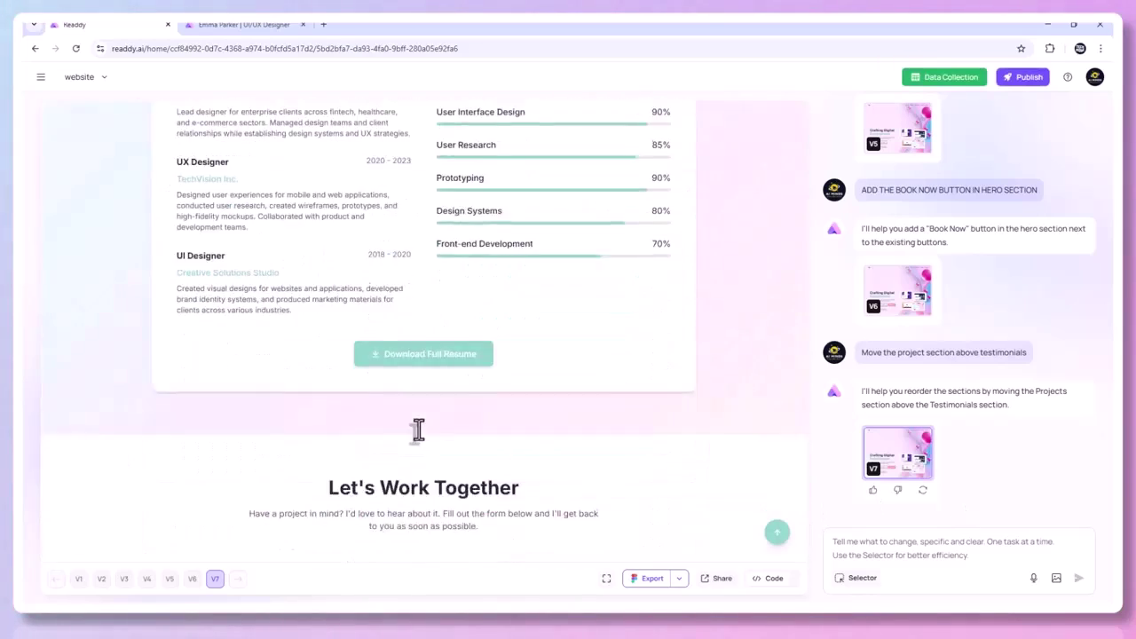
pyautogui.scroll(12, 432, 450)
pyautogui.scroll(15, 432, 450)
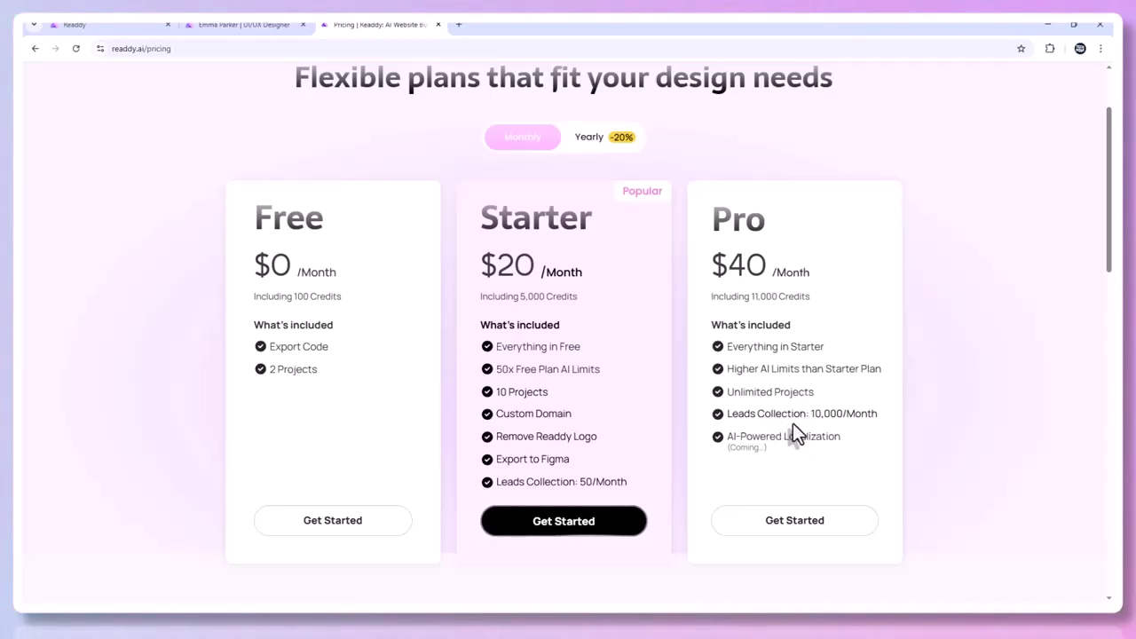
# Step: Review the shared portfolio tab from Recent Projects down to the footer and back up
pyautogui.hotkey('ctrl', 'shift', 'Tab')
pyautogui.scroll(-3, 949, 334)
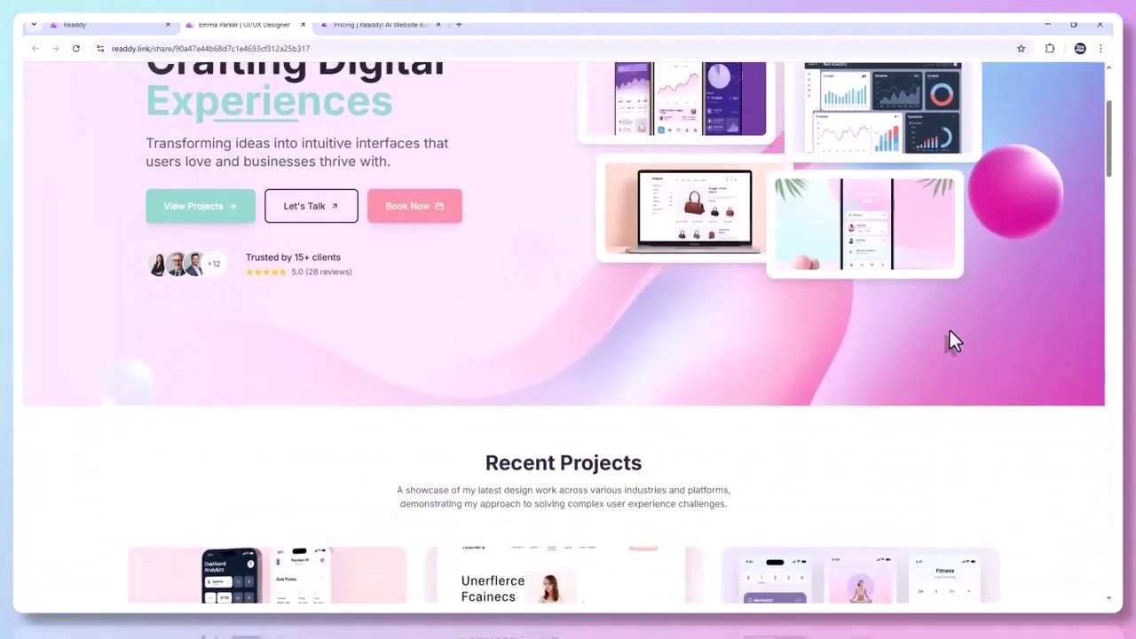
pyautogui.scroll(-5, 950, 340)
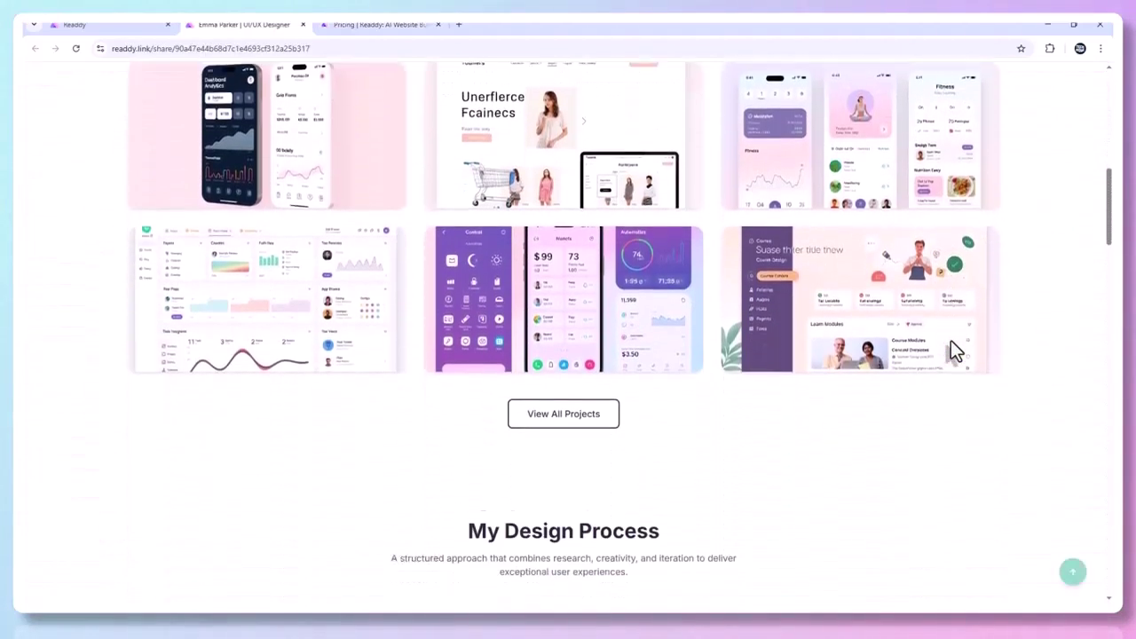
pyautogui.scroll(-5, 951, 340)
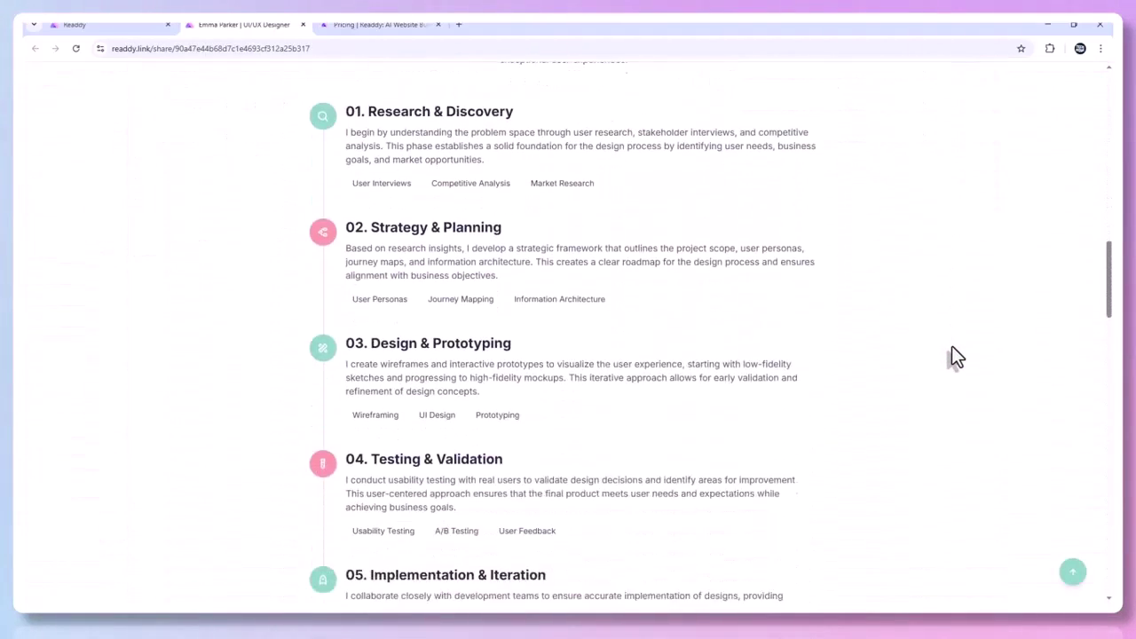
pyautogui.scroll(-6, 952, 350)
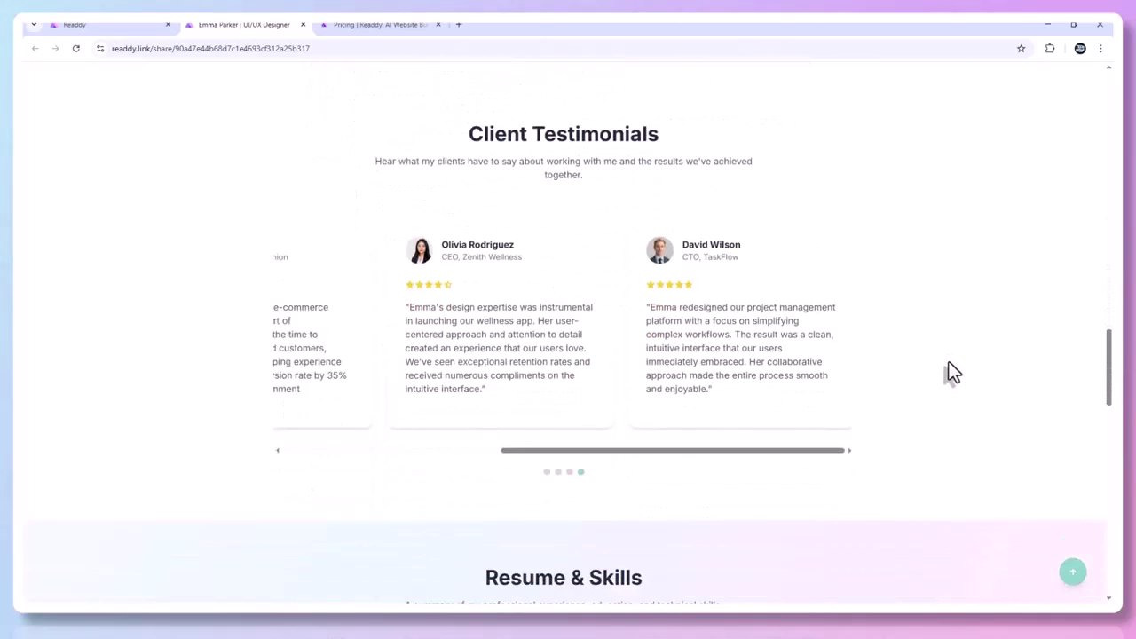
pyautogui.scroll(-5, 949, 363)
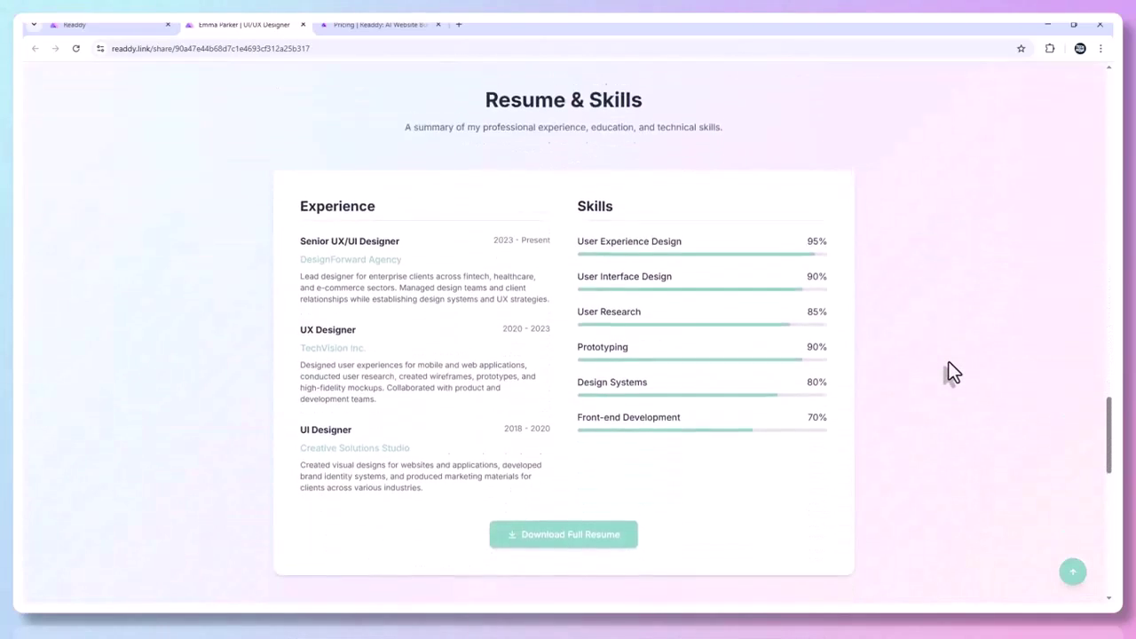
pyautogui.scroll(-5, 948, 363)
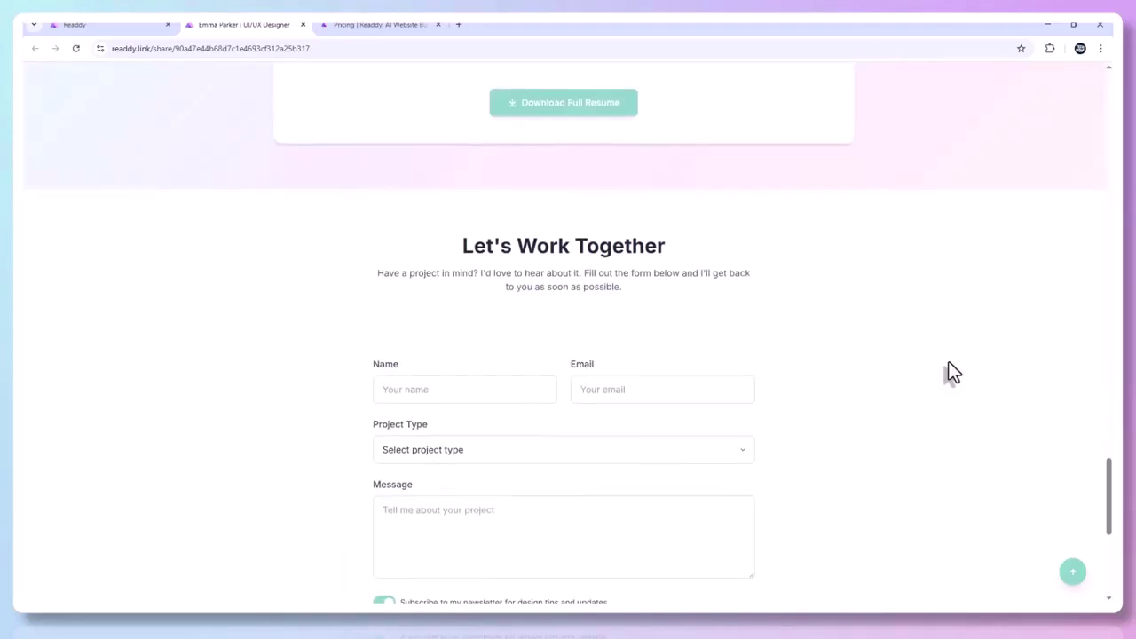
pyautogui.scroll(-4, 950, 373)
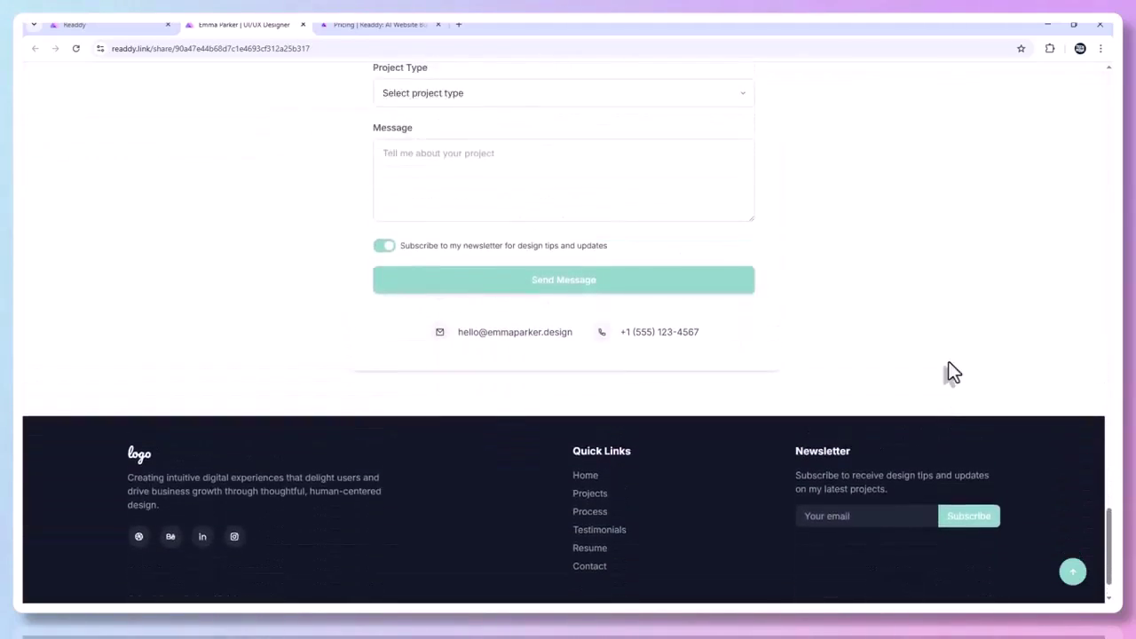
pyautogui.scroll(12, 948, 372)
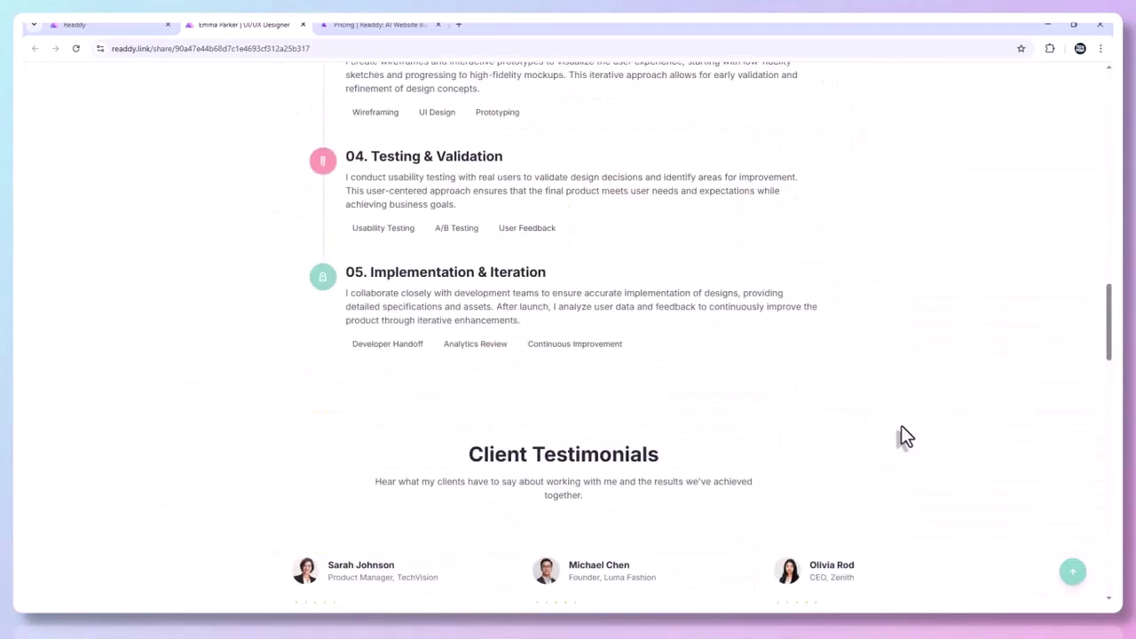